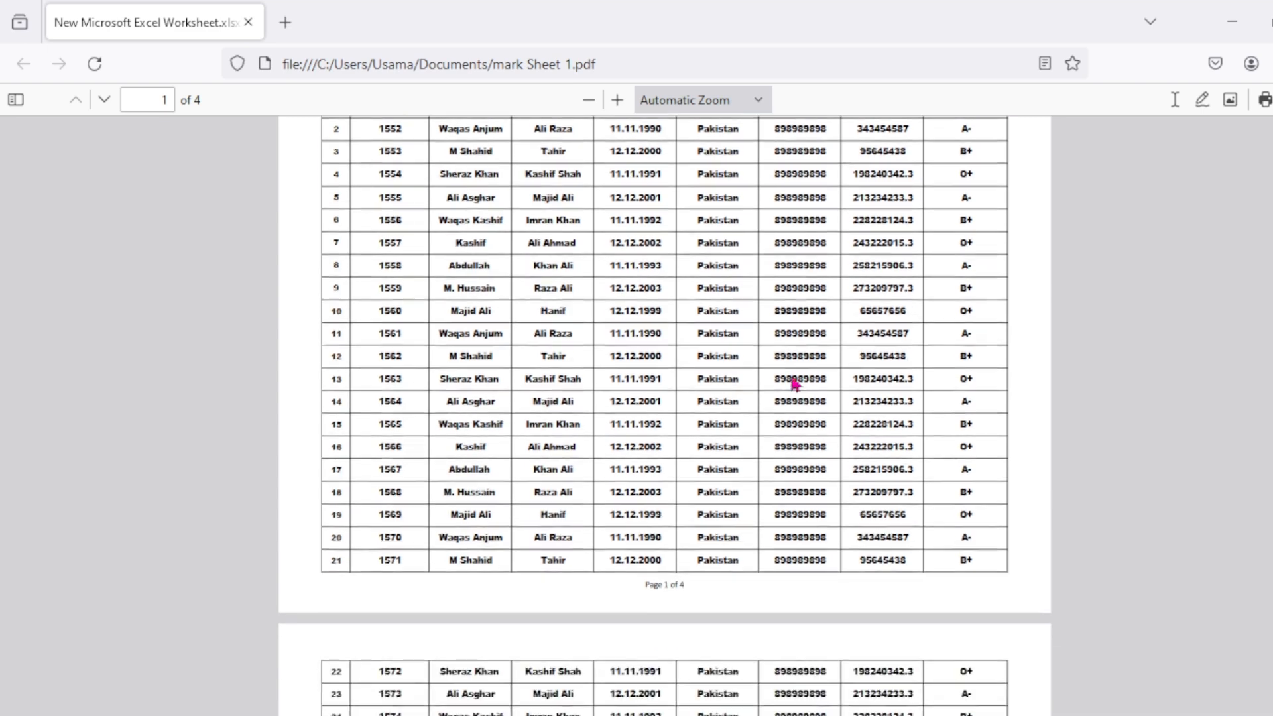
Step: Examine the Students Admission Detail table across the pages of the mark Sheet 1 PDF
{"action": "scroll", "coordinate": [794, 382], "scroll_direction": "down", "scroll_amount": 6}
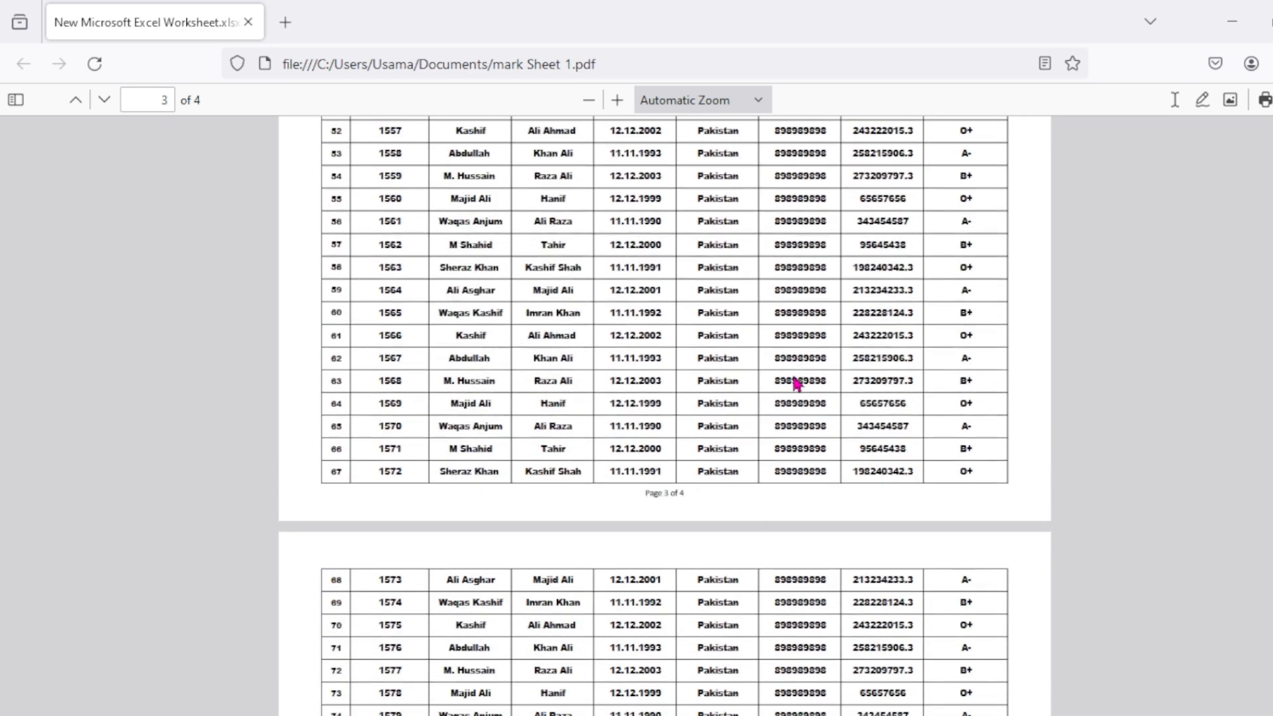
{"action": "scroll", "coordinate": [795, 382], "scroll_direction": "up", "scroll_amount": 18}
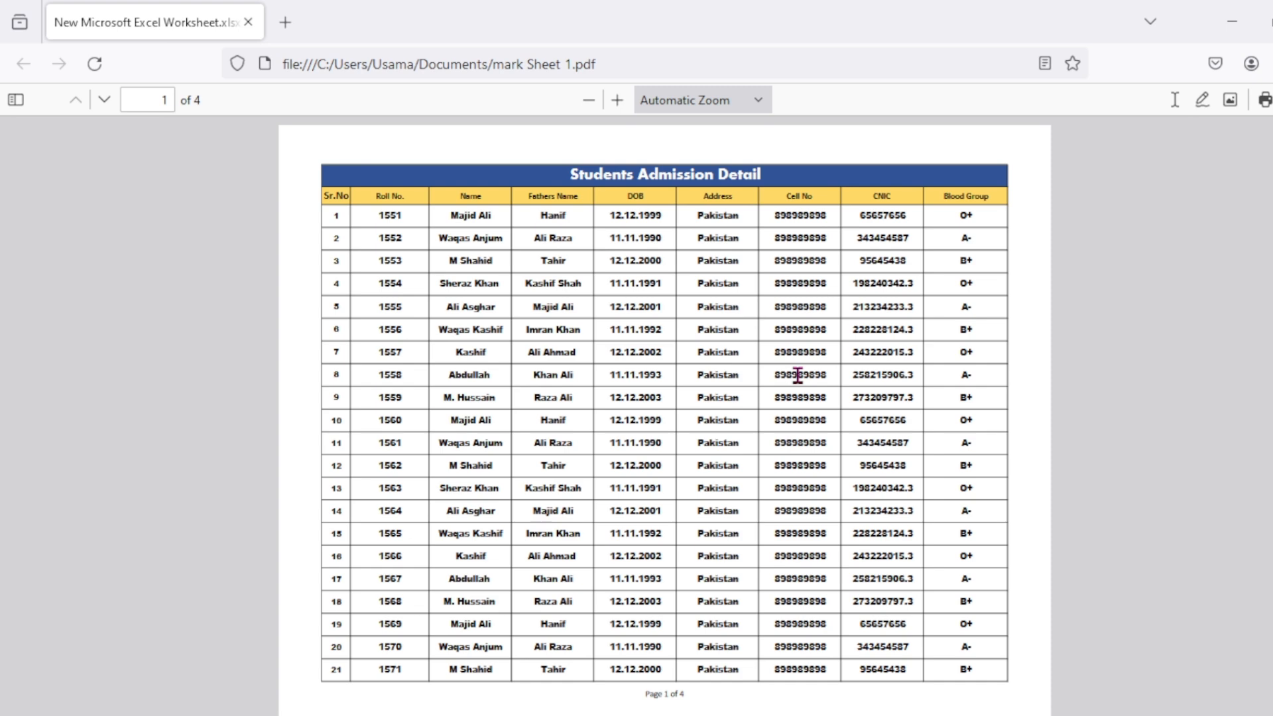
{"action": "scroll", "coordinate": [805, 373], "scroll_direction": "down", "scroll_amount": 3}
{"action": "scroll", "coordinate": [805, 374], "scroll_direction": "up", "scroll_amount": 3}
{"action": "scroll", "coordinate": [820, 438], "scroll_direction": "down", "scroll_amount": 3}
{"action": "scroll", "coordinate": [817, 431], "scroll_direction": "up", "scroll_amount": 2}
{"action": "scroll", "coordinate": [817, 427], "scroll_direction": "up", "scroll_amount": 1}
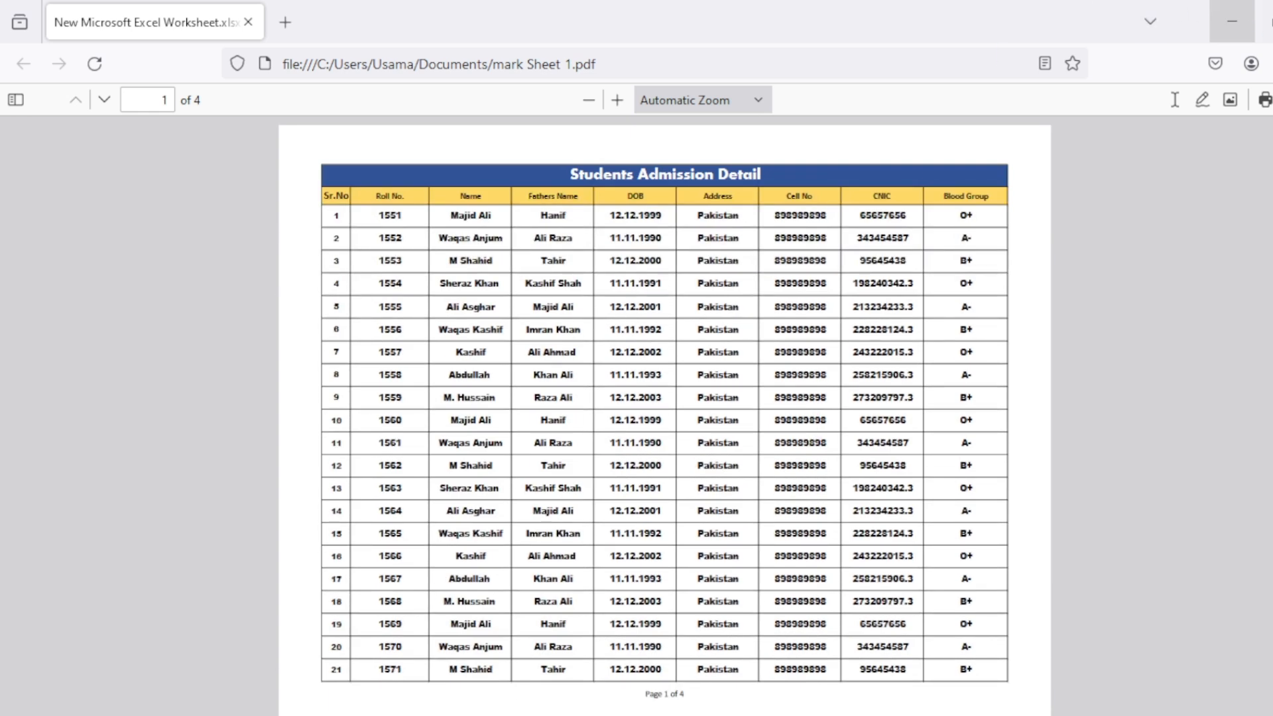
Step: Open the "pdf to excel" PDF from the Documents folder, look through its table, and close it
{"action": "left_click", "coordinate": [1232, 22]}
{"action": "left_click", "coordinate": [685, 143]}
{"action": "double_click", "coordinate": [690, 145]}
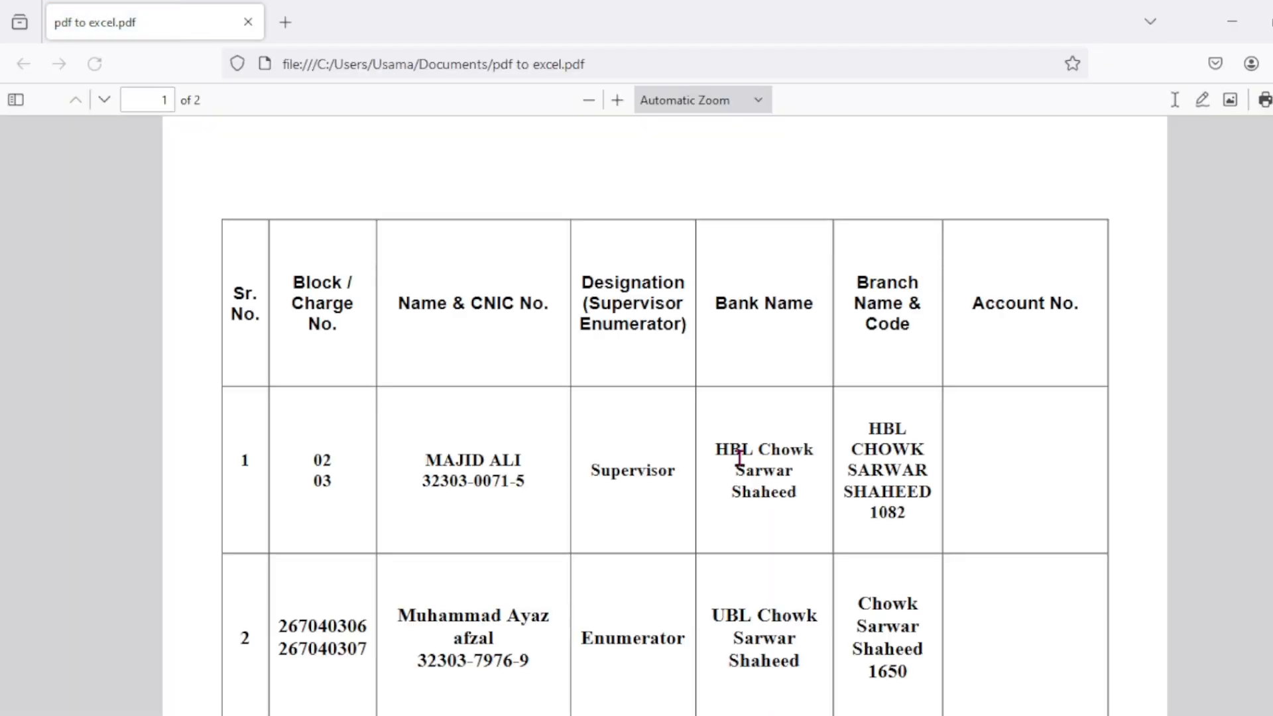
{"action": "scroll", "coordinate": [741, 464], "scroll_direction": "down", "scroll_amount": 3}
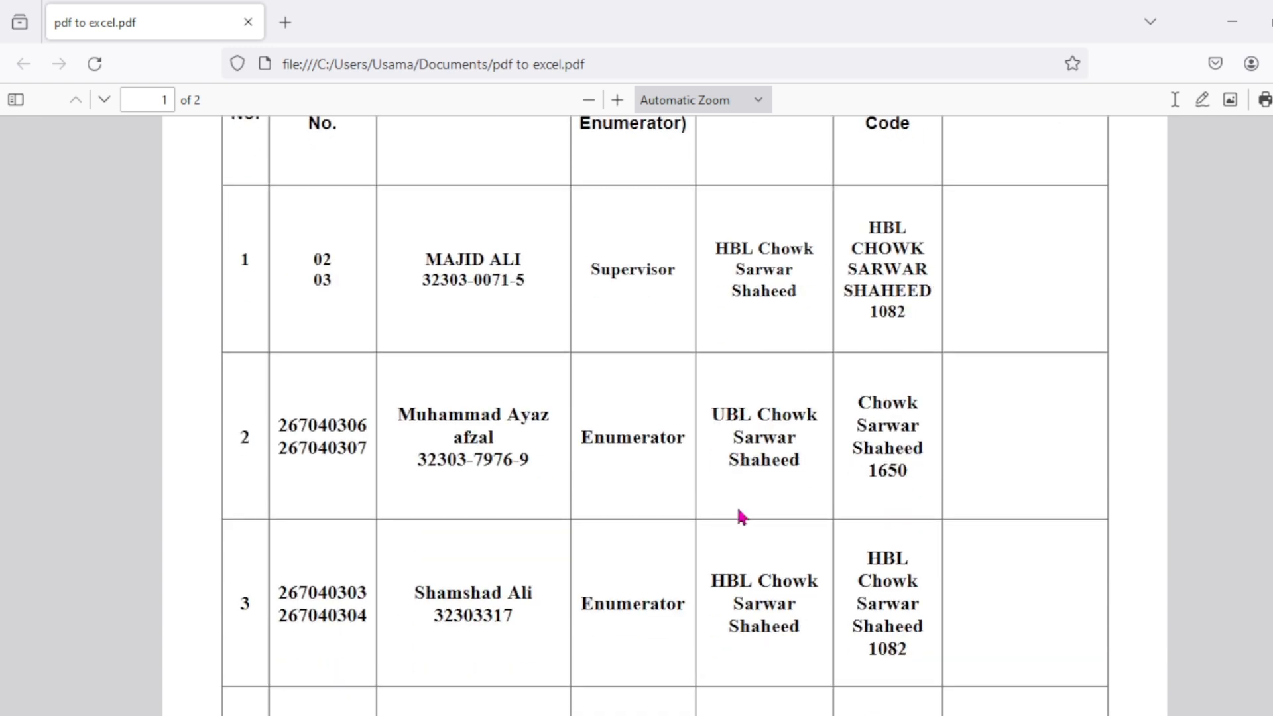
{"action": "scroll", "coordinate": [739, 509], "scroll_direction": "down", "scroll_amount": 2}
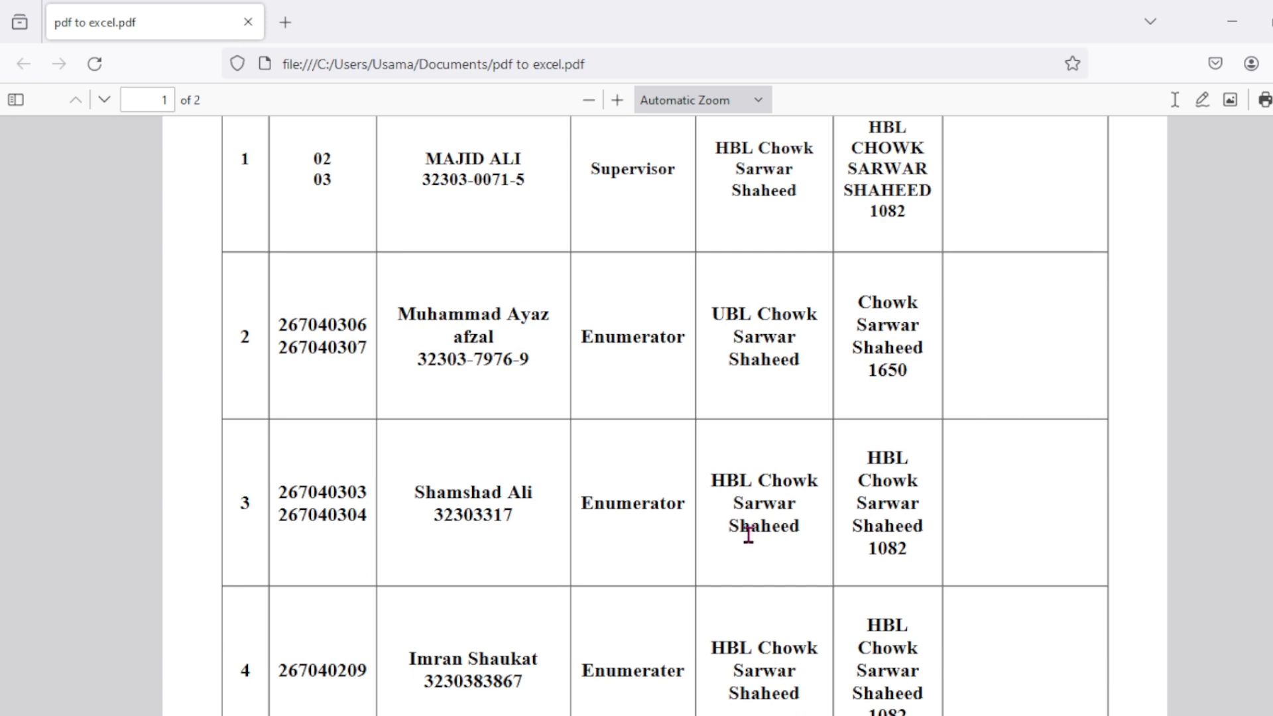
{"action": "scroll", "coordinate": [748, 534], "scroll_direction": "up", "scroll_amount": 5}
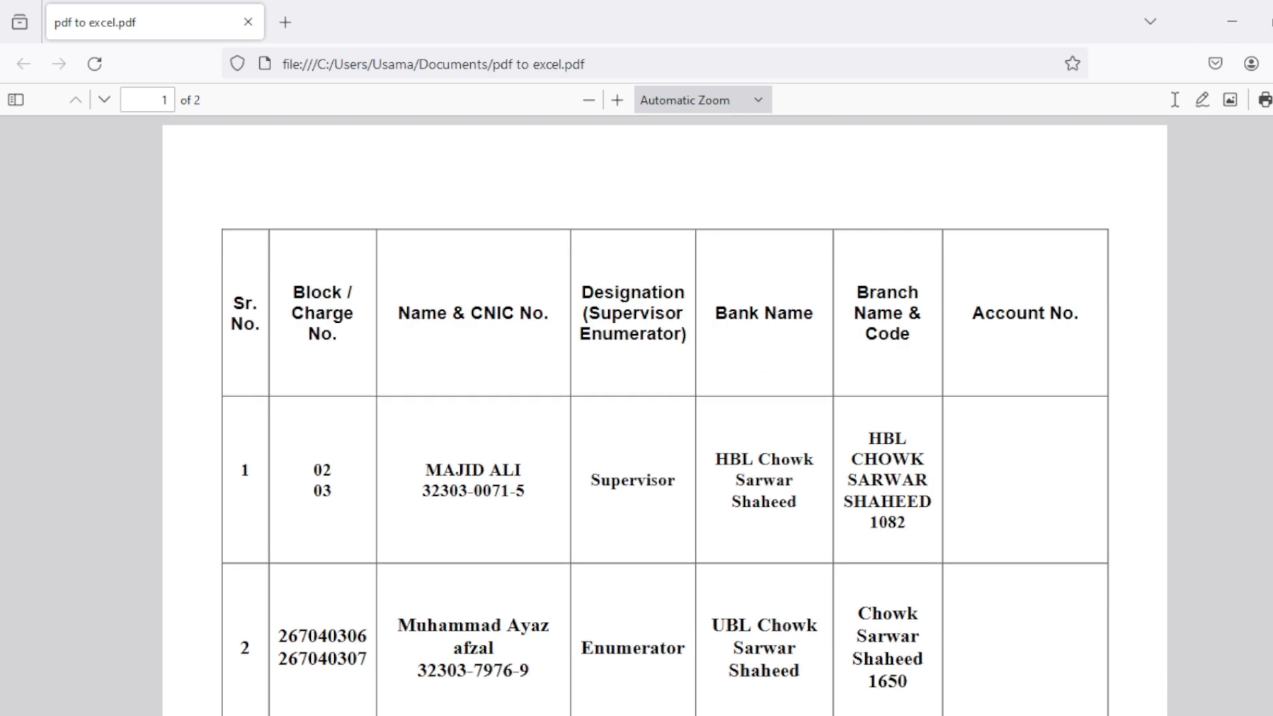
{"action": "key", "text": "alt+F4"}
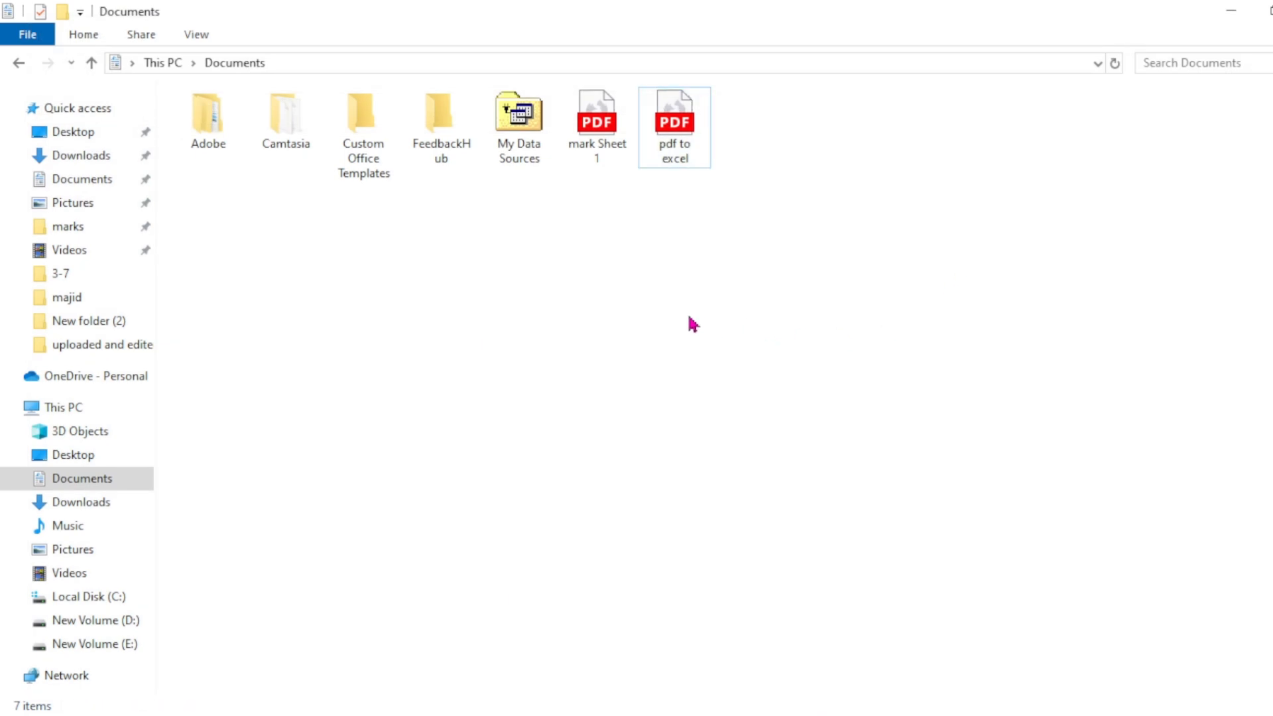
Step: Switch to Word and open the mark Sheet 1 PDF from the Documents folder as an editable document
{"action": "left_click", "coordinate": [613, 162]}
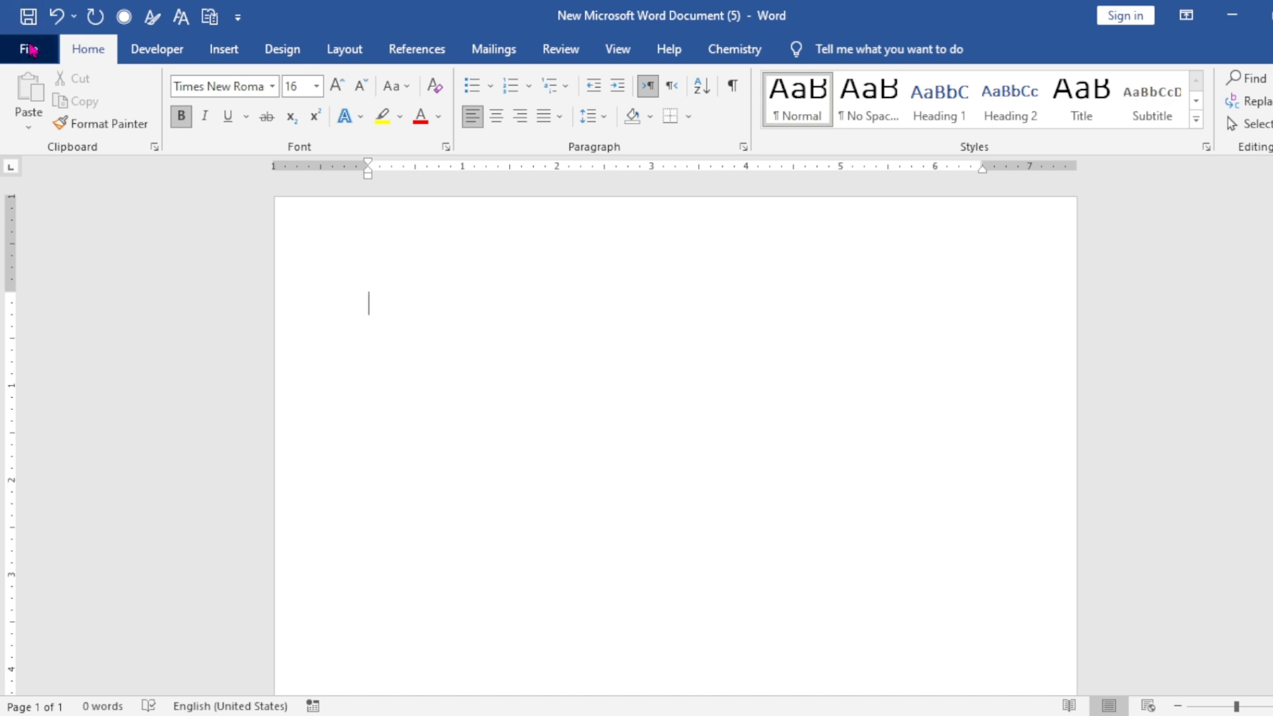
{"action": "left_click", "coordinate": [30, 49]}
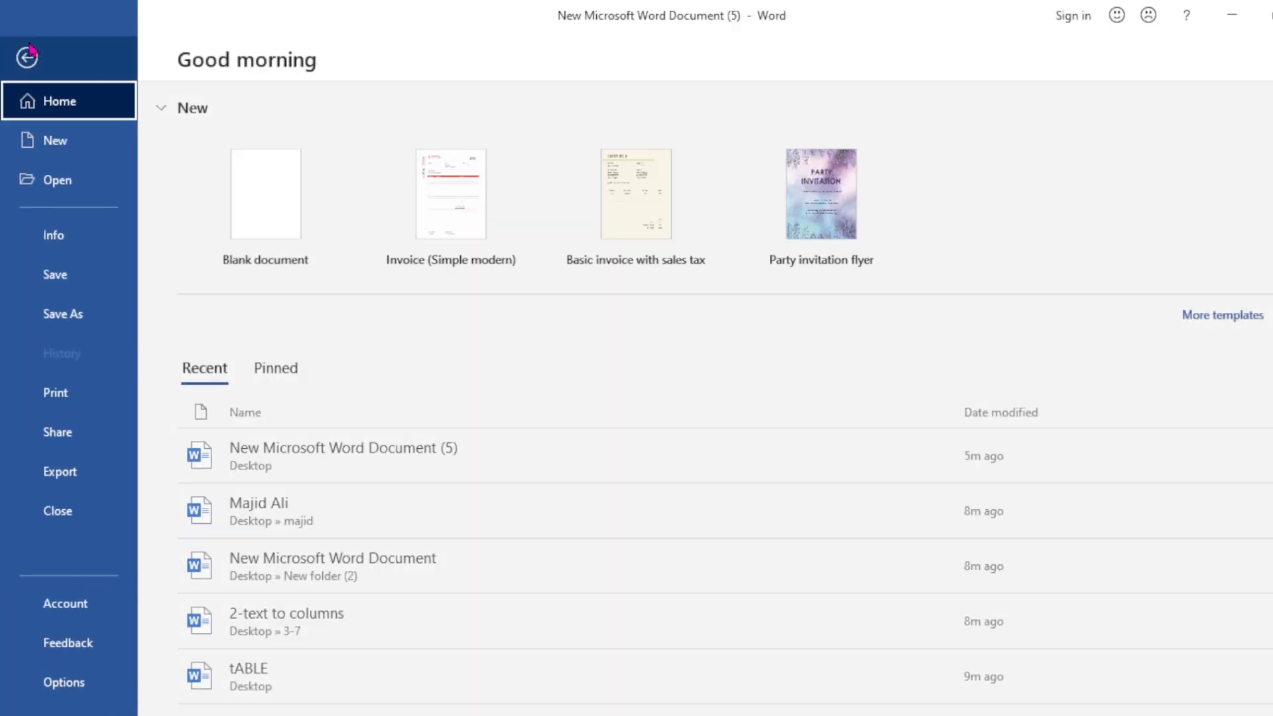
{"action": "left_click", "coordinate": [72, 181]}
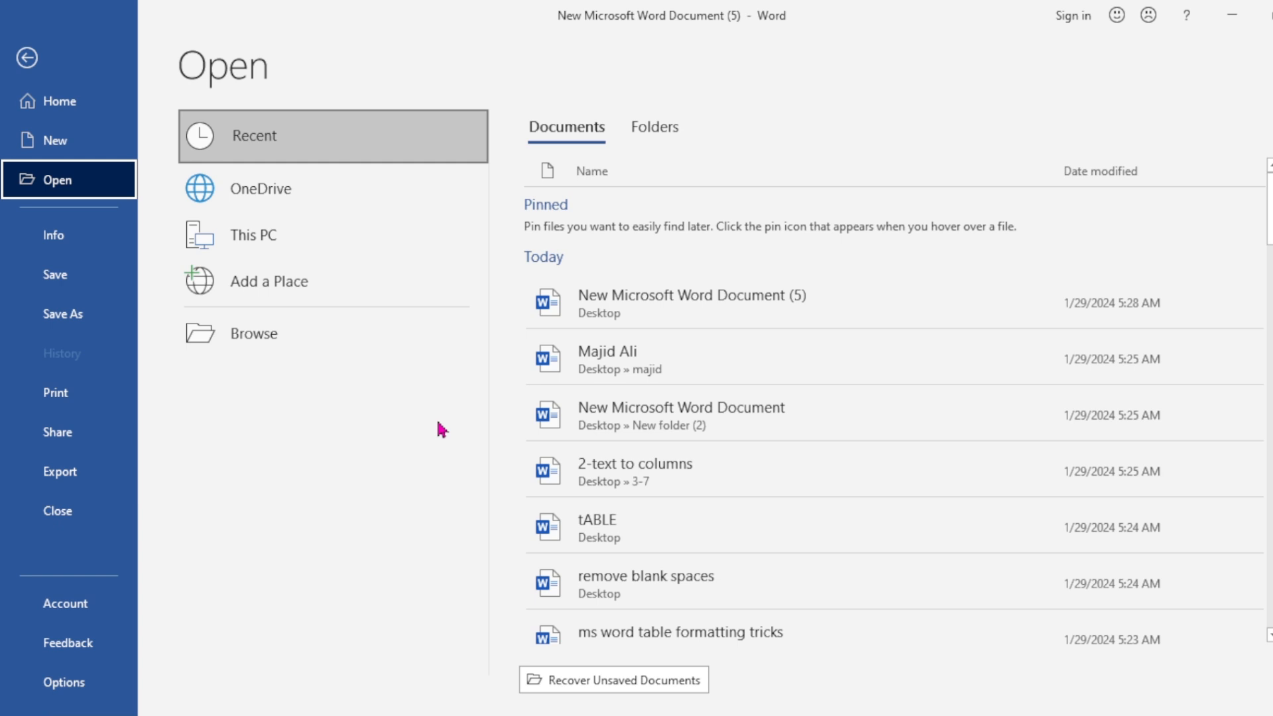
{"action": "key", "text": "Down"}
{"action": "key", "text": "Down"}
{"action": "key", "text": "Down"}
{"action": "key", "text": "Down"}
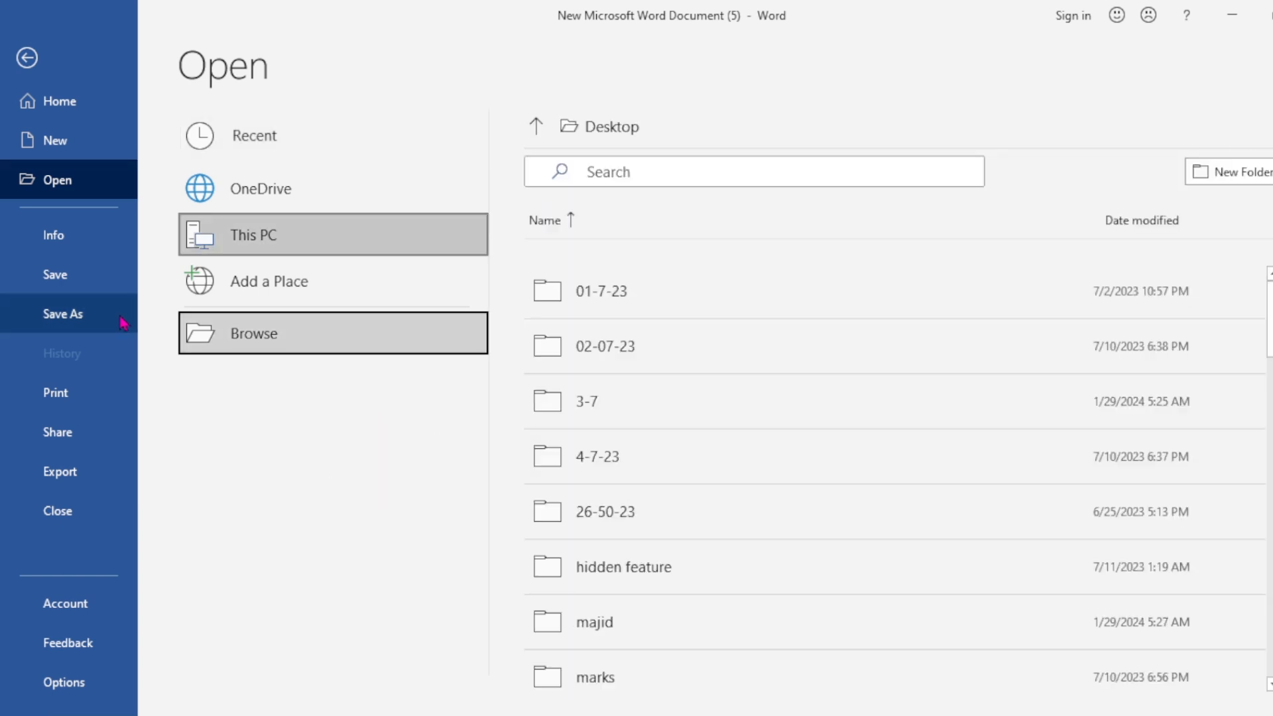
{"action": "left_click", "coordinate": [297, 346]}
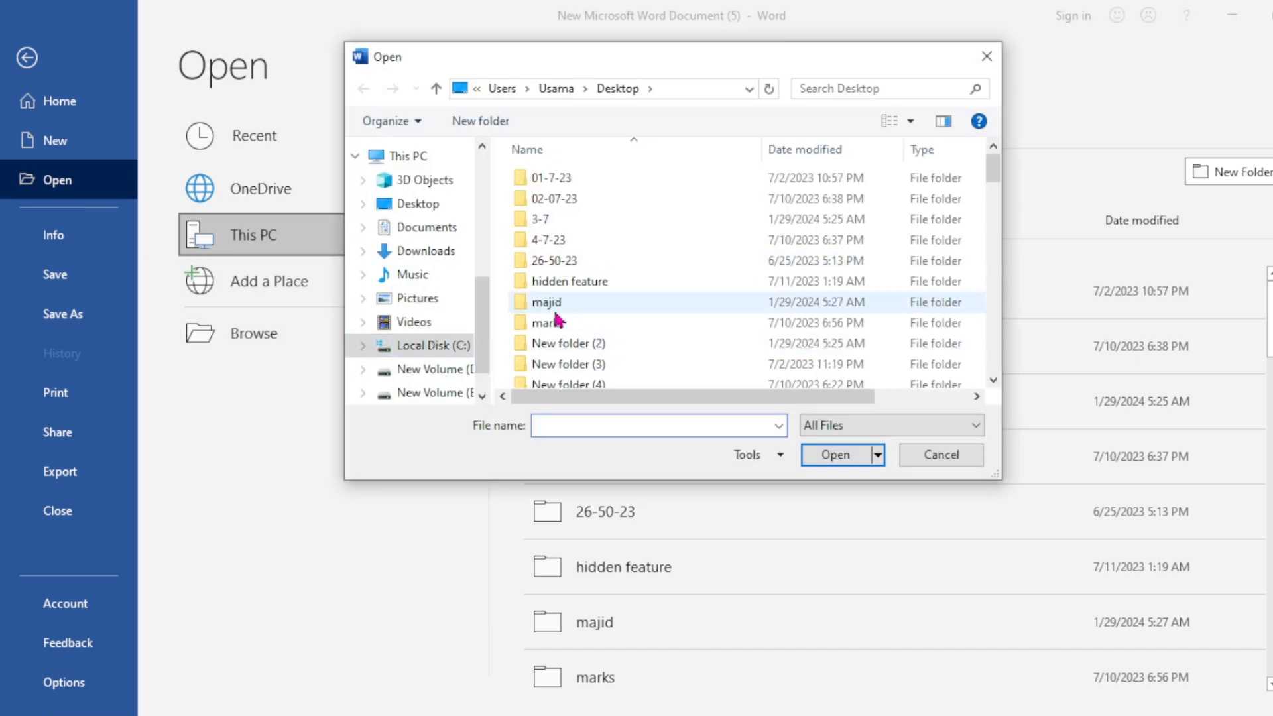
{"action": "left_click", "coordinate": [424, 232]}
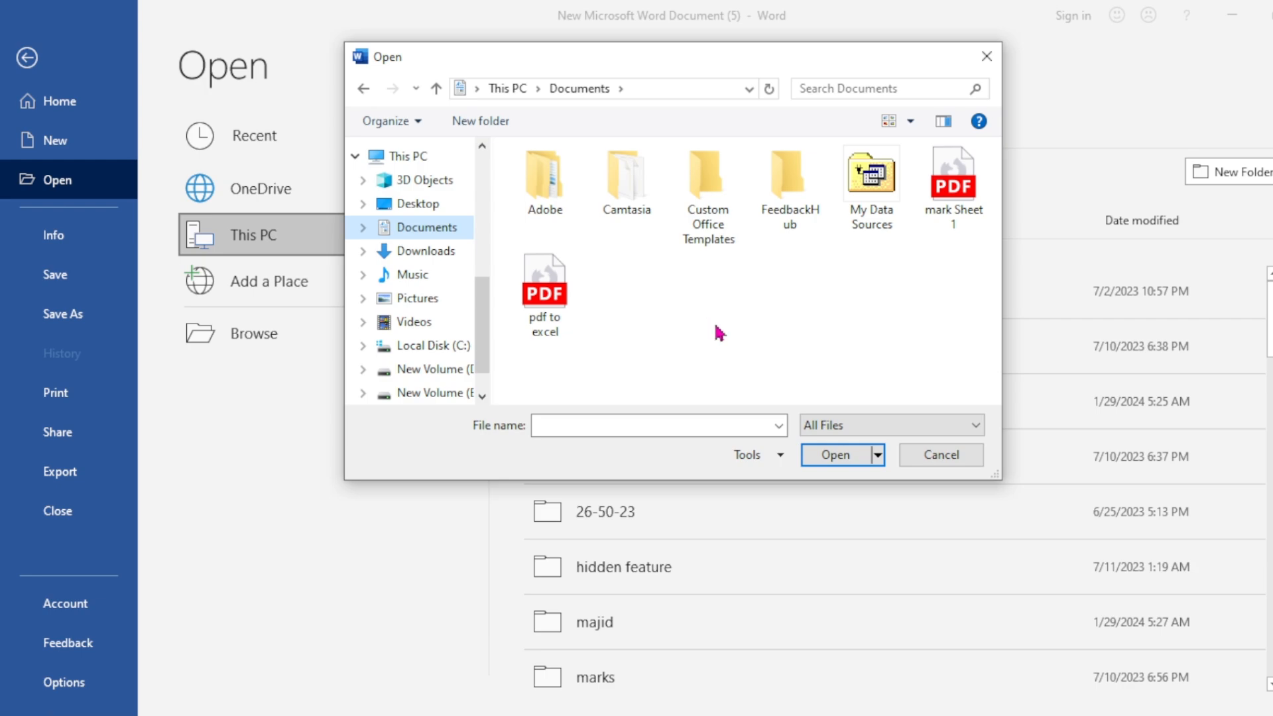
{"action": "double_click", "coordinate": [958, 183]}
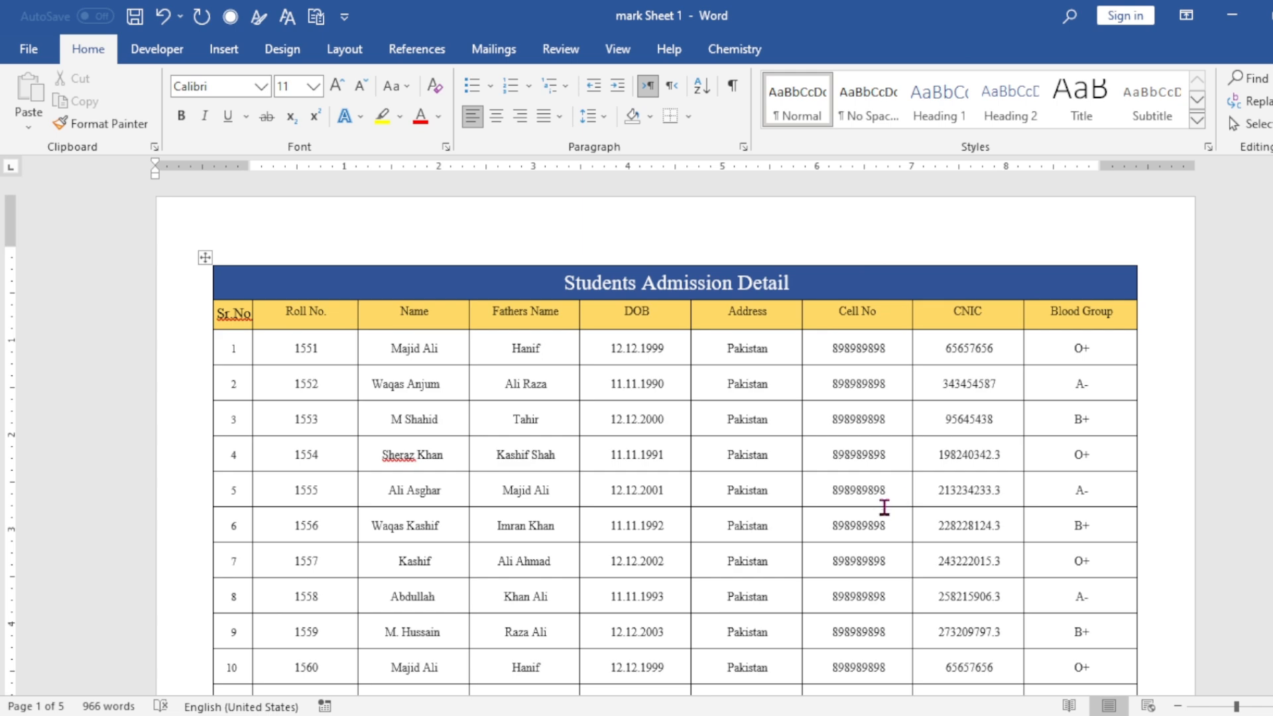
Step: Copy the entire content of the converted mark Sheet 1 document
{"action": "scroll", "coordinate": [876, 502], "scroll_direction": "down", "scroll_amount": 1}
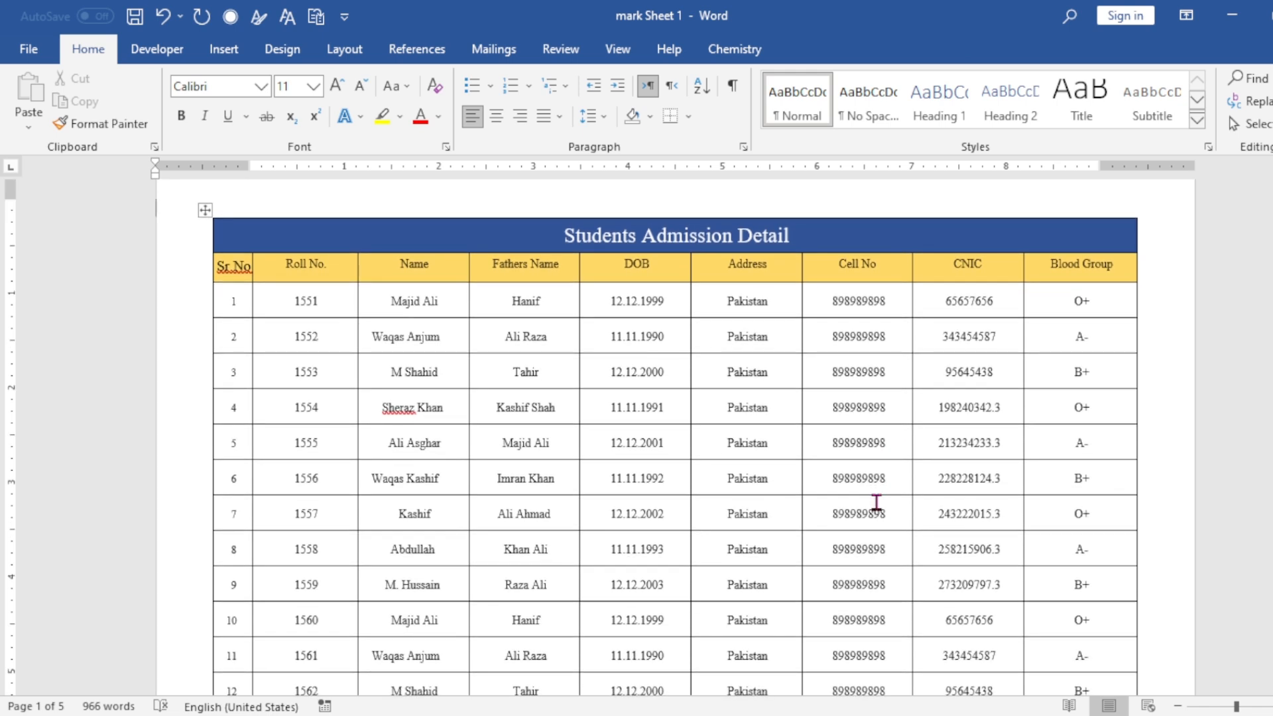
{"action": "scroll", "coordinate": [876, 502], "scroll_direction": "down", "scroll_amount": 3}
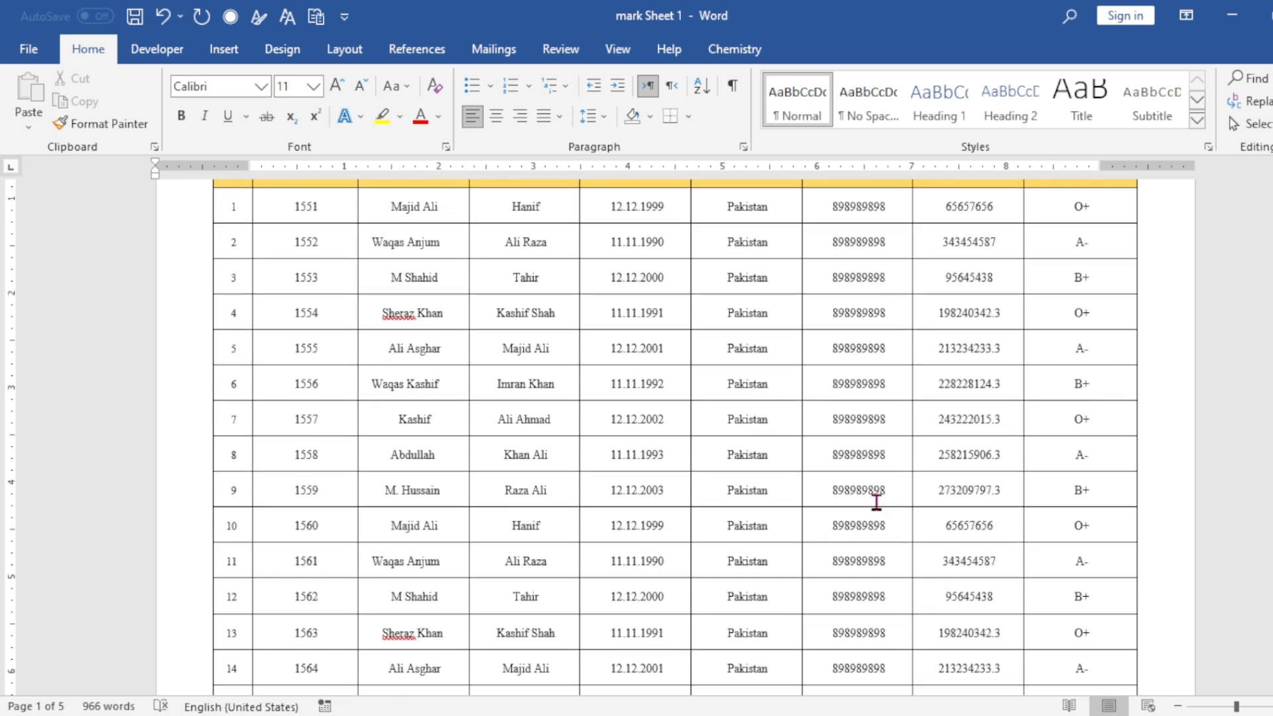
{"action": "scroll", "coordinate": [876, 502], "scroll_direction": "up", "scroll_amount": 3}
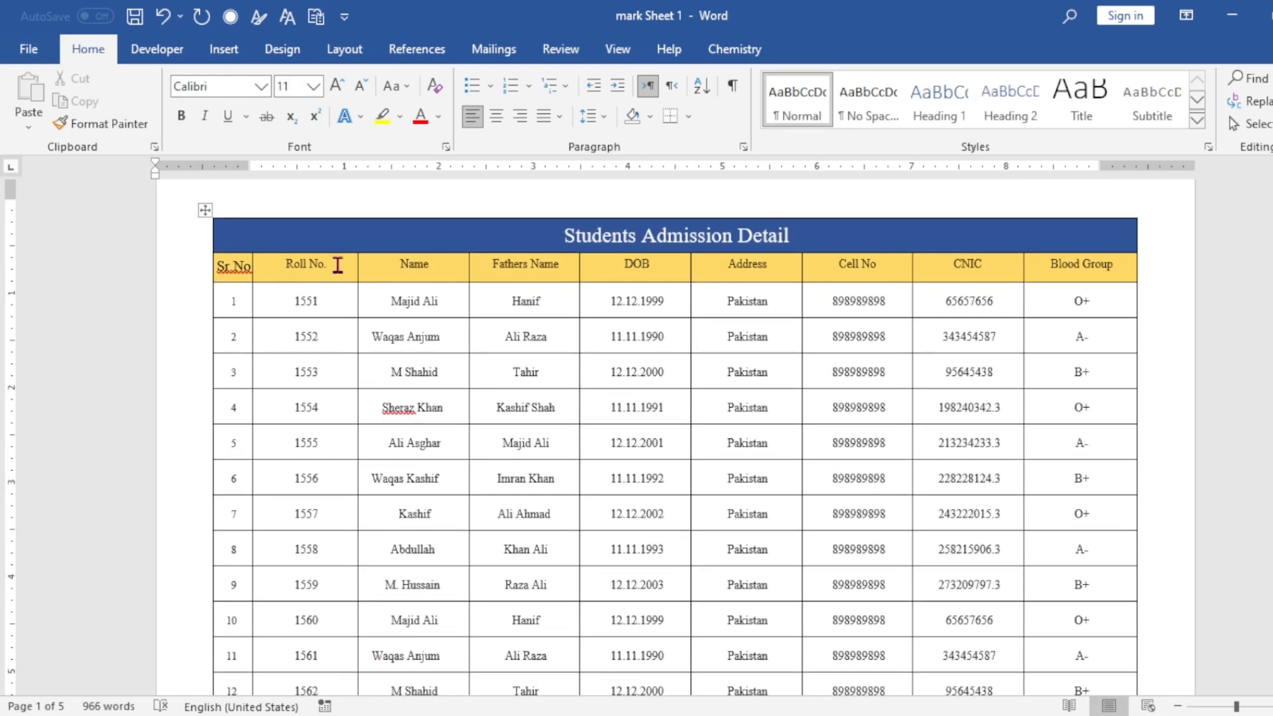
{"action": "key", "text": "ctrl+a"}
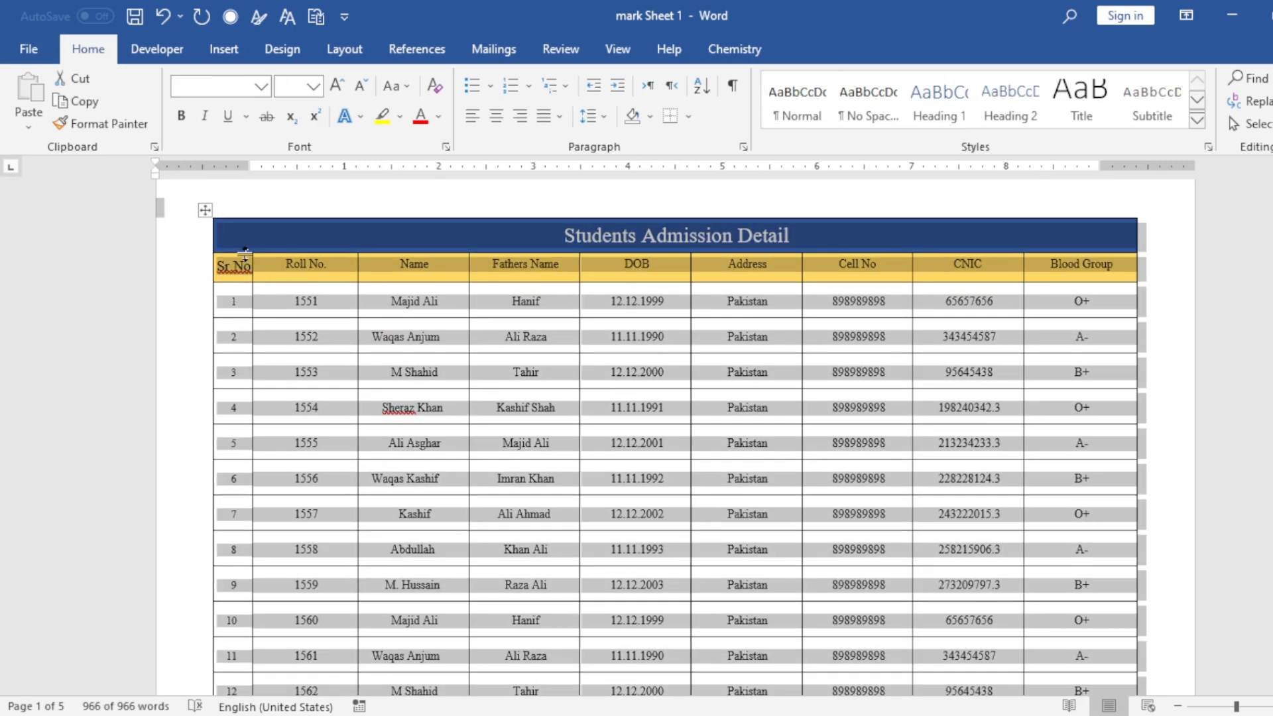
{"action": "key", "text": "ctrl+c"}
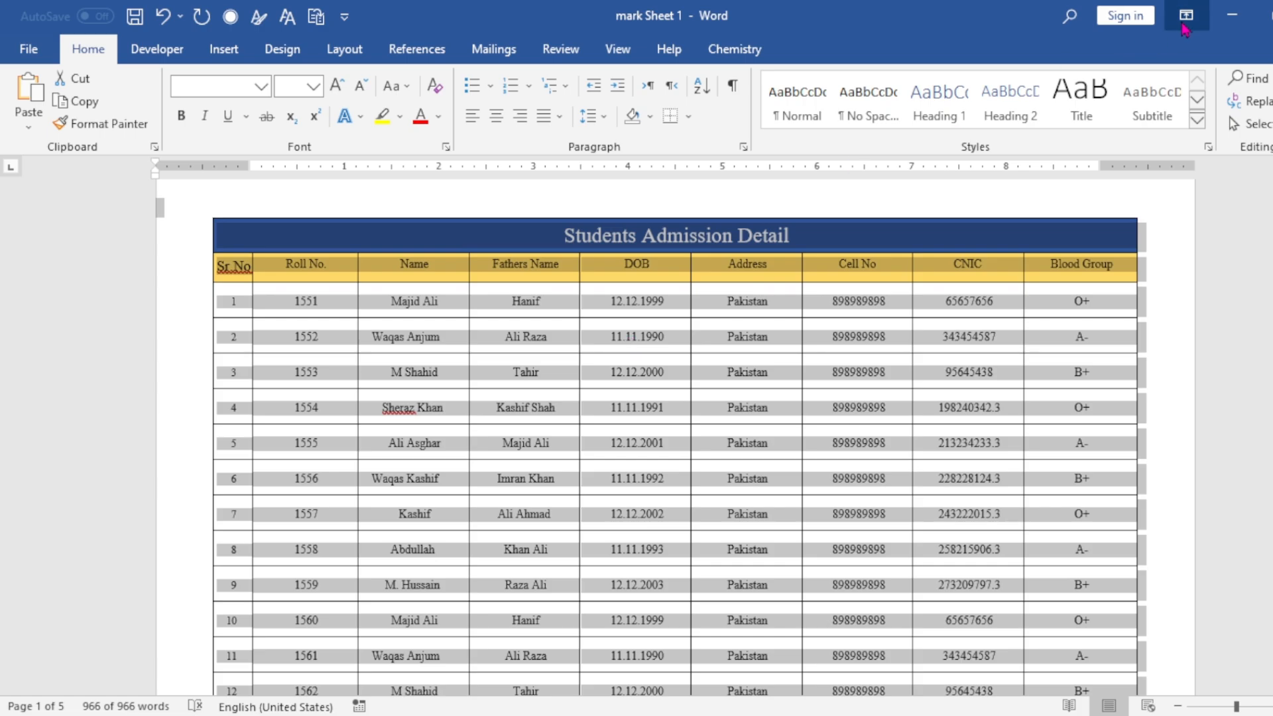
Step: Switch to the blank Excel worksheet and paste the copied table at cell A1, keeping its source formatting
{"action": "key", "text": "alt+Tab"}
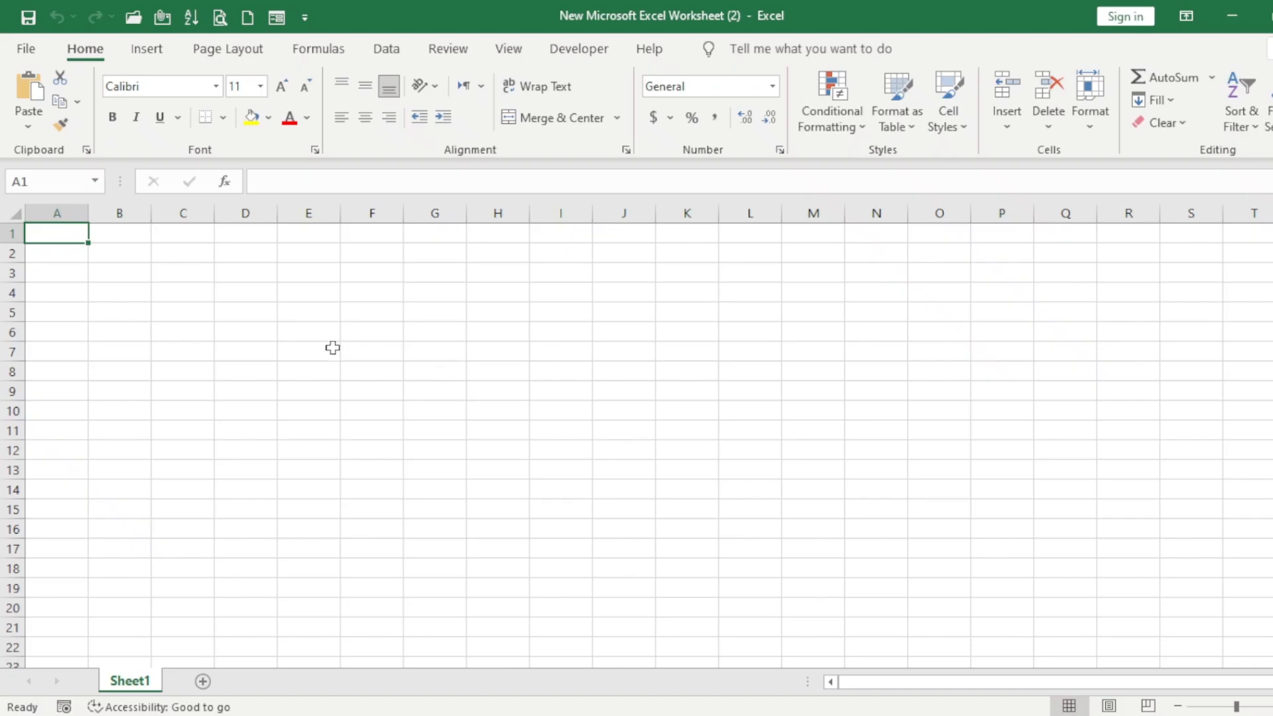
{"action": "left_click", "coordinate": [29, 123]}
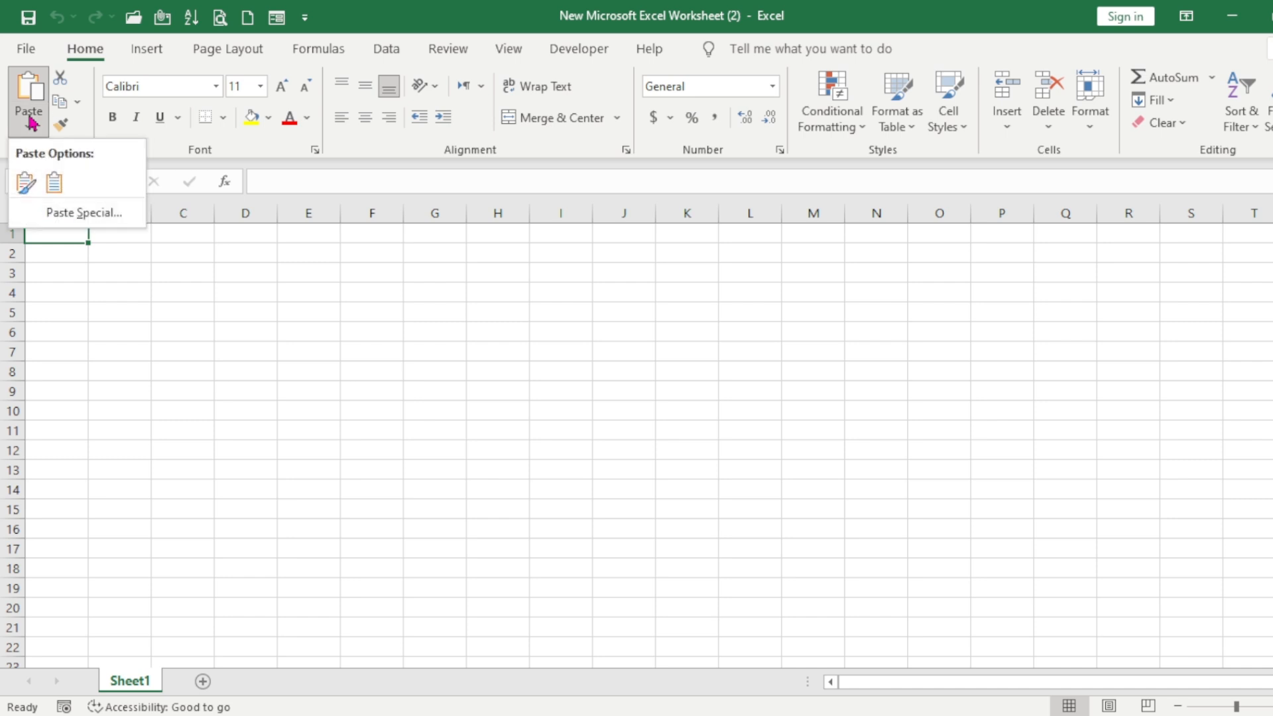
{"action": "left_click", "coordinate": [29, 189]}
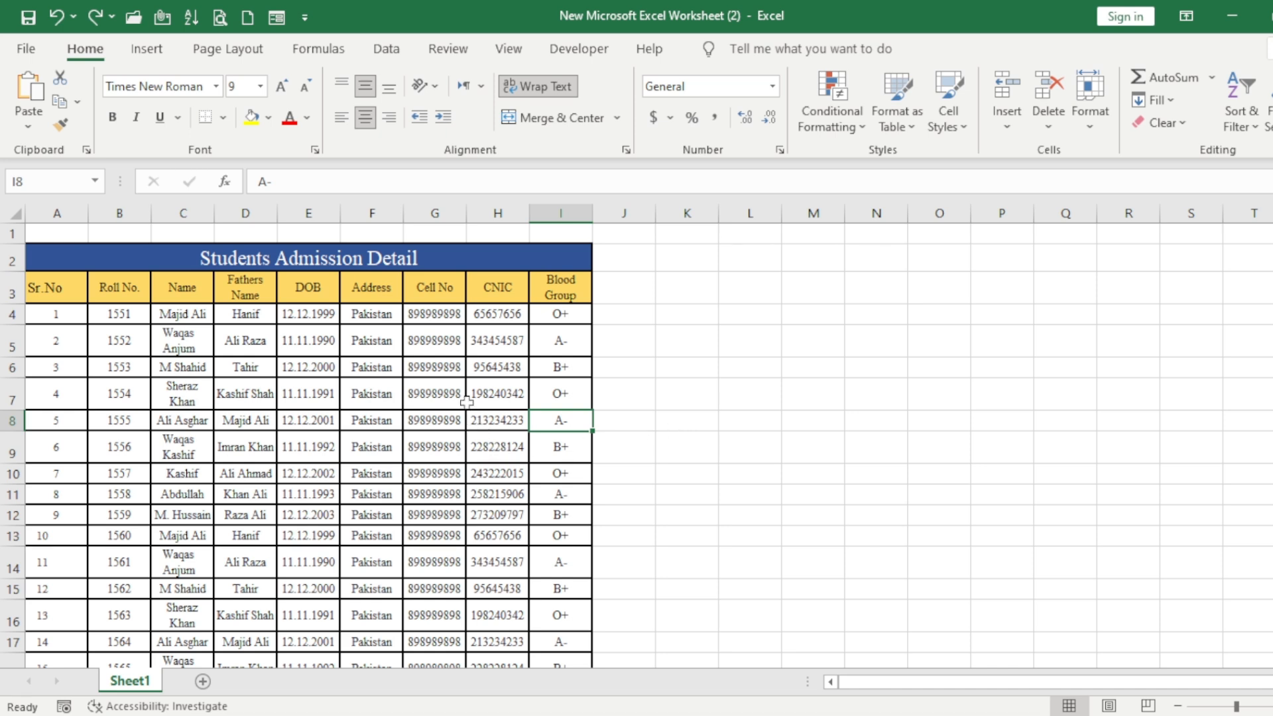
Step: Widen columns B through I equally and increase their font size to 12 so the text fits on single lines
{"action": "scroll", "coordinate": [467, 402], "scroll_direction": "down", "scroll_amount": 1}
{"action": "scroll", "coordinate": [465, 405], "scroll_direction": "up", "scroll_amount": 1}
{"action": "left_click_drag", "start_coordinate": [133, 214], "coordinate": [557, 239]}
{"action": "left_click_drag", "start_coordinate": [156, 217], "coordinate": [176, 217]}
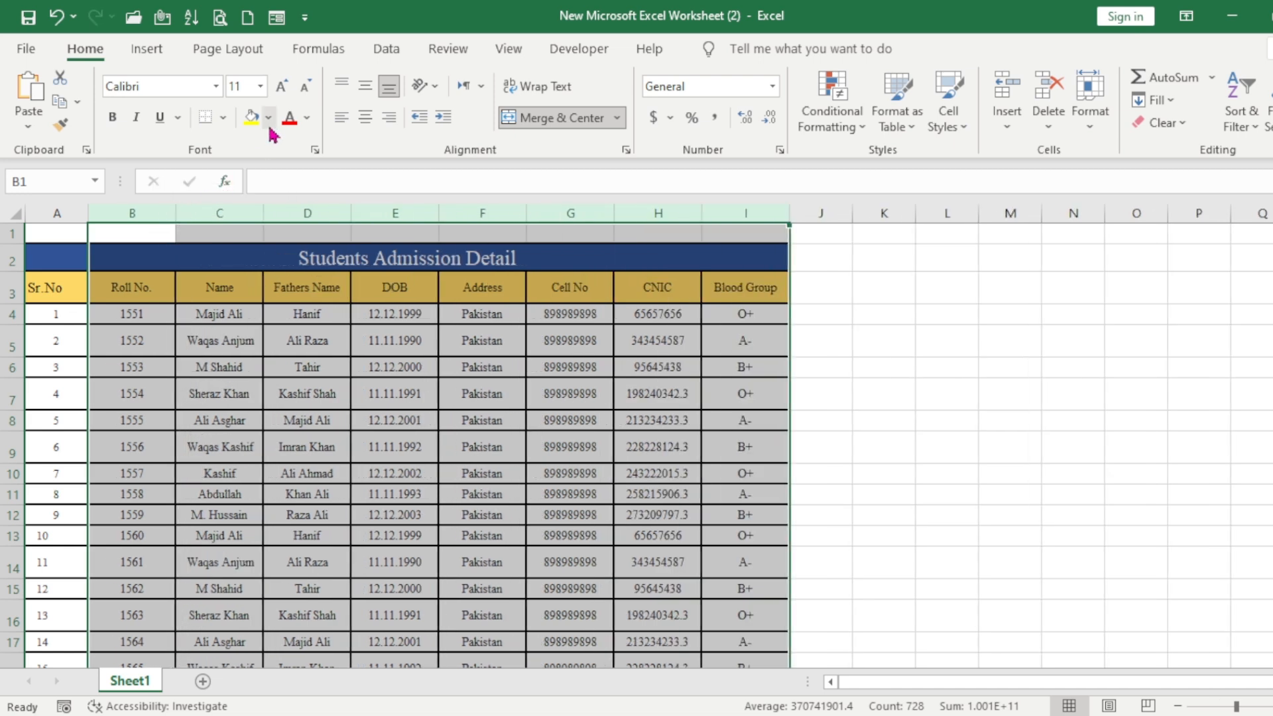
{"action": "left_click", "coordinate": [281, 90]}
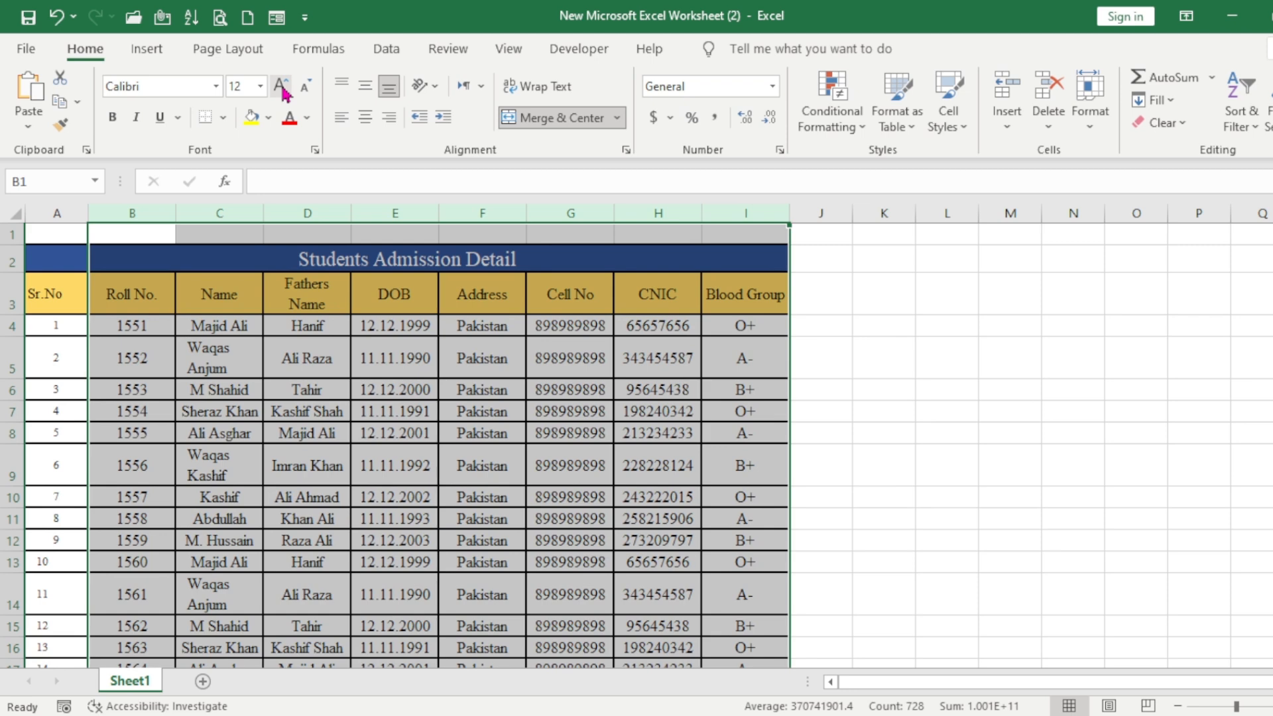
{"action": "left_click_drag", "start_coordinate": [263, 214], "coordinate": [327, 211]}
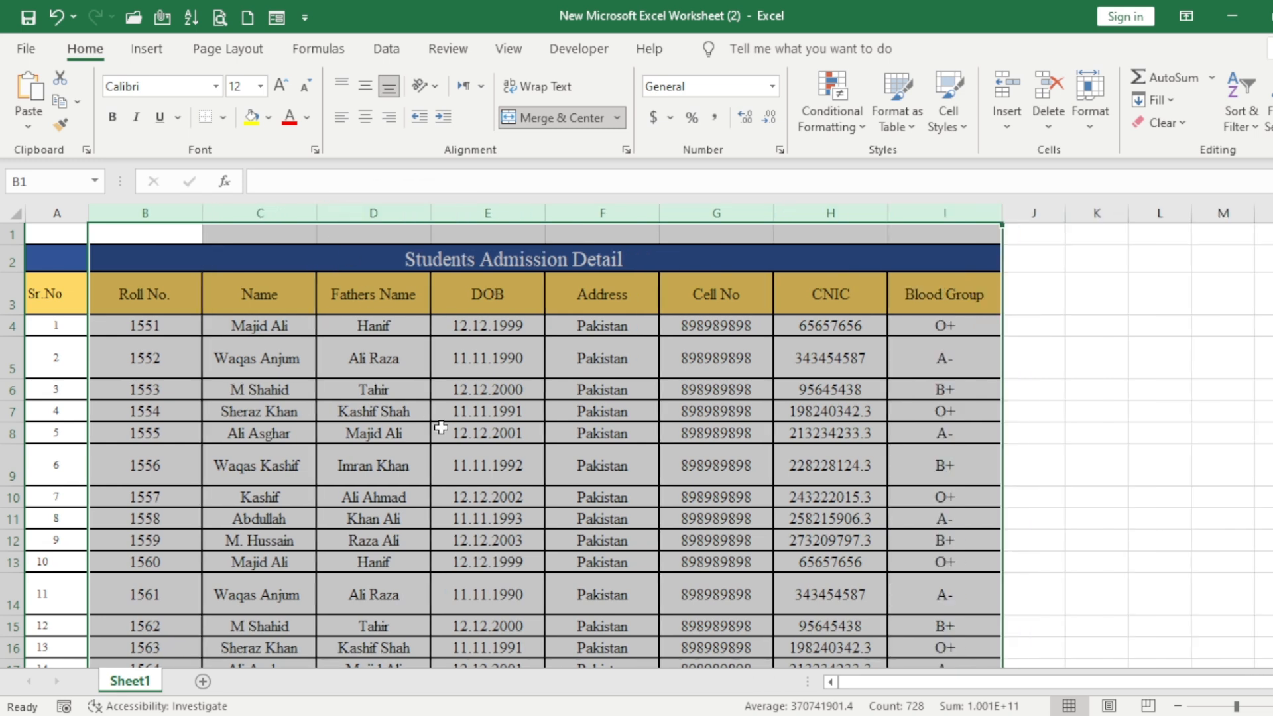
Step: Examine the pasted Students Admission Detail table for complete rows and consistent formatting
{"action": "left_click", "coordinate": [442, 430]}
{"action": "scroll", "coordinate": [425, 457], "scroll_direction": "down", "scroll_amount": 2}
{"action": "scroll", "coordinate": [422, 462], "scroll_direction": "up", "scroll_amount": 2}
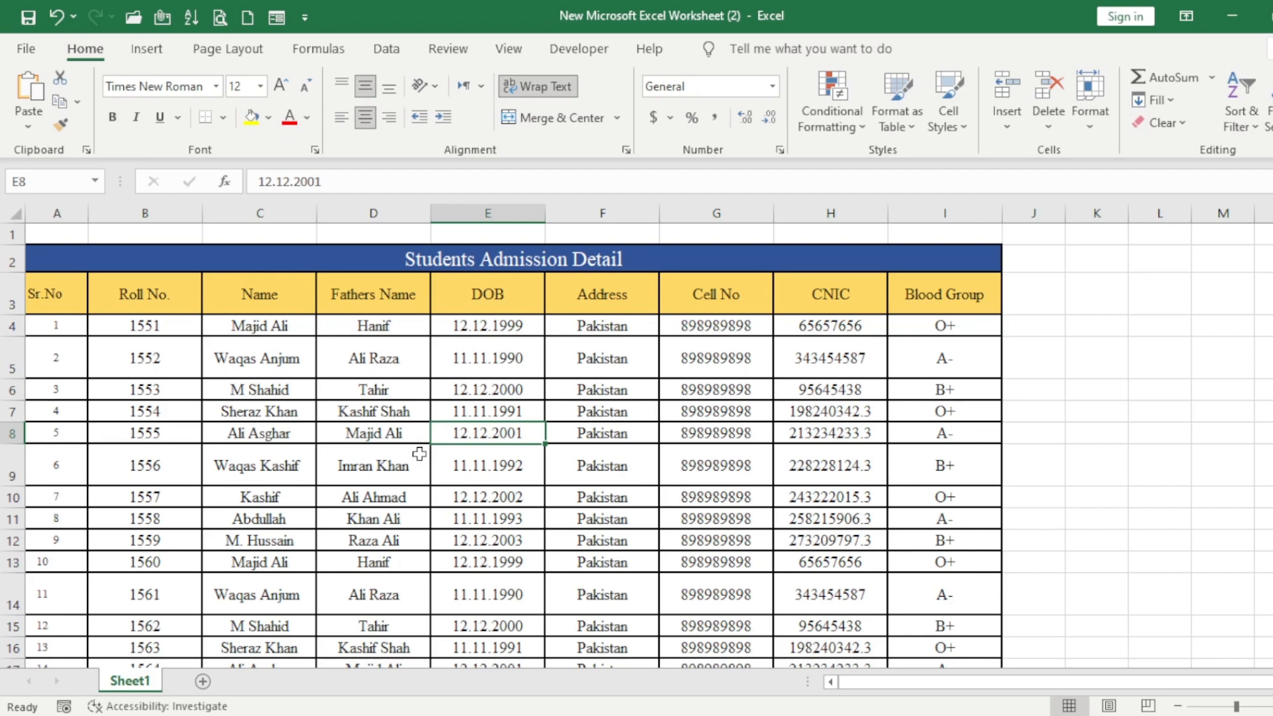
{"action": "scroll", "coordinate": [565, 493], "scroll_direction": "down", "scroll_amount": 1}
{"action": "scroll", "coordinate": [567, 490], "scroll_direction": "down", "scroll_amount": 1}
{"action": "scroll", "coordinate": [568, 492], "scroll_direction": "up", "scroll_amount": 2}
{"action": "scroll", "coordinate": [569, 489], "scroll_direction": "down", "scroll_amount": 3}
{"action": "scroll", "coordinate": [568, 490], "scroll_direction": "down", "scroll_amount": 1}
{"action": "scroll", "coordinate": [569, 490], "scroll_direction": "up", "scroll_amount": 4}
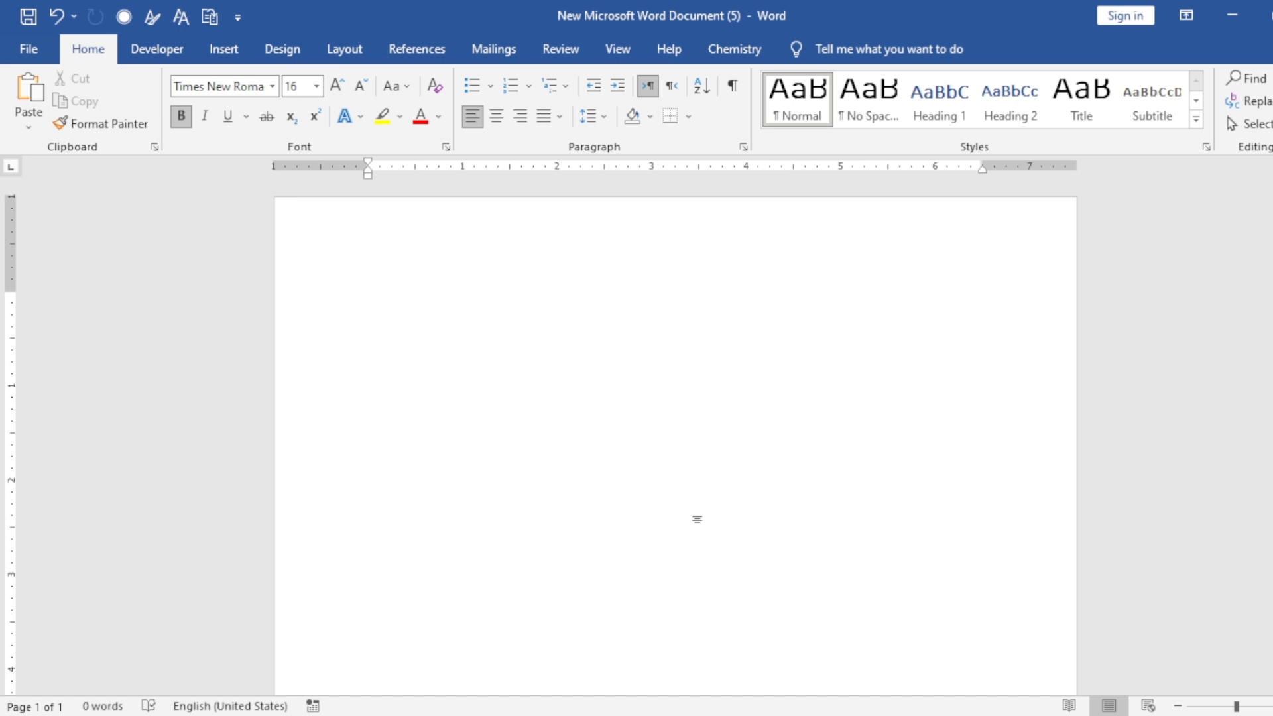
Step: Switch back to Word and open the "pdf to excel" PDF from Documents, accepting conversion to an editable document
{"action": "key", "text": "ctrl+o"}
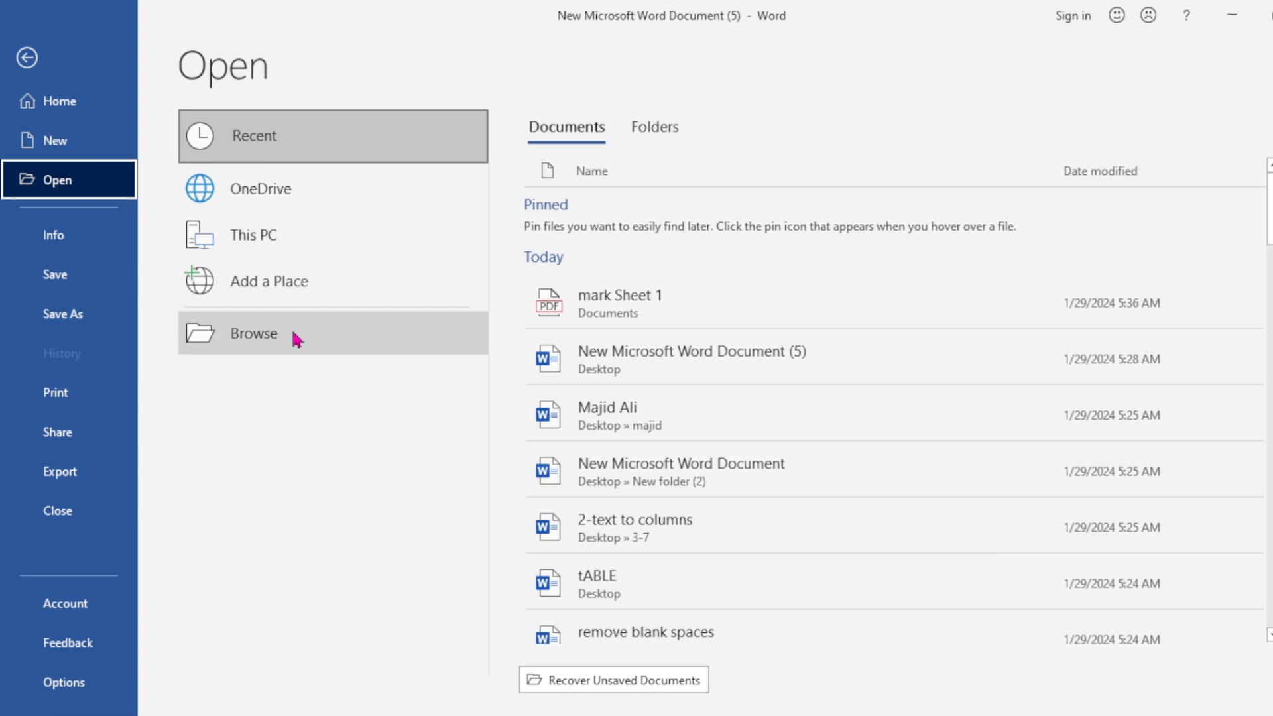
{"action": "left_click", "coordinate": [297, 340]}
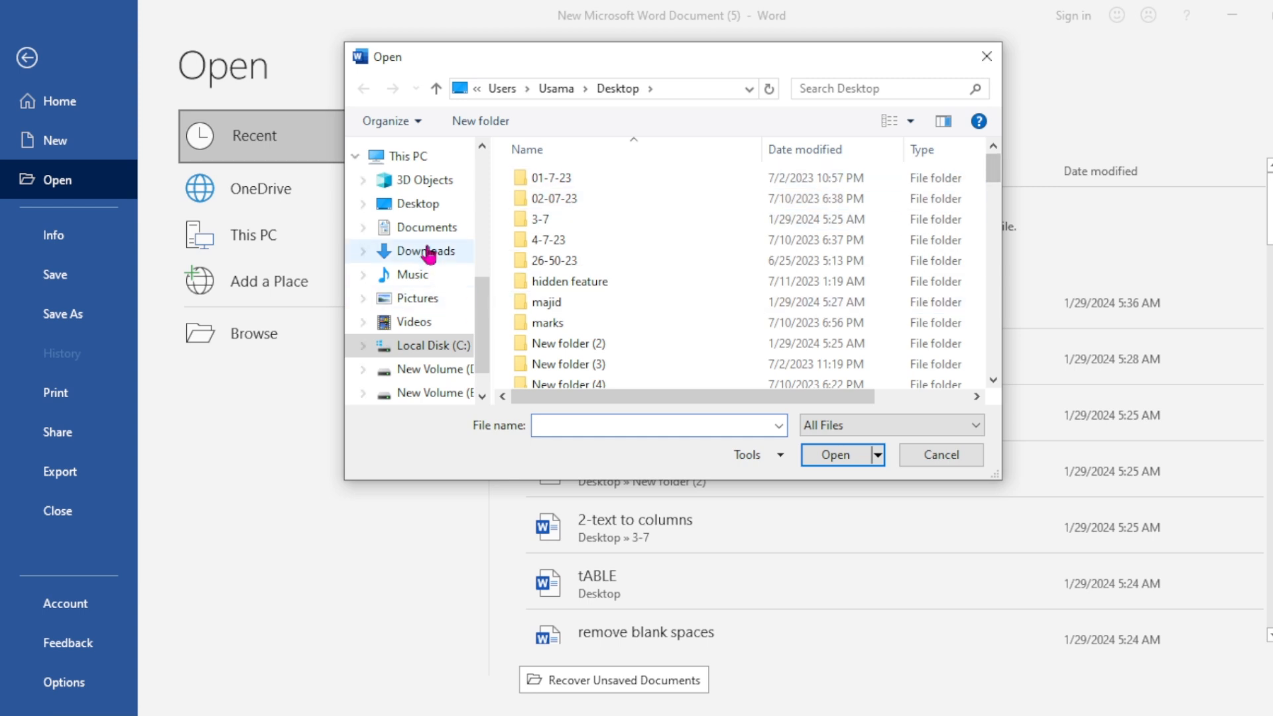
{"action": "left_click", "coordinate": [427, 228]}
{"action": "left_click", "coordinate": [552, 311]}
{"action": "double_click", "coordinate": [551, 310]}
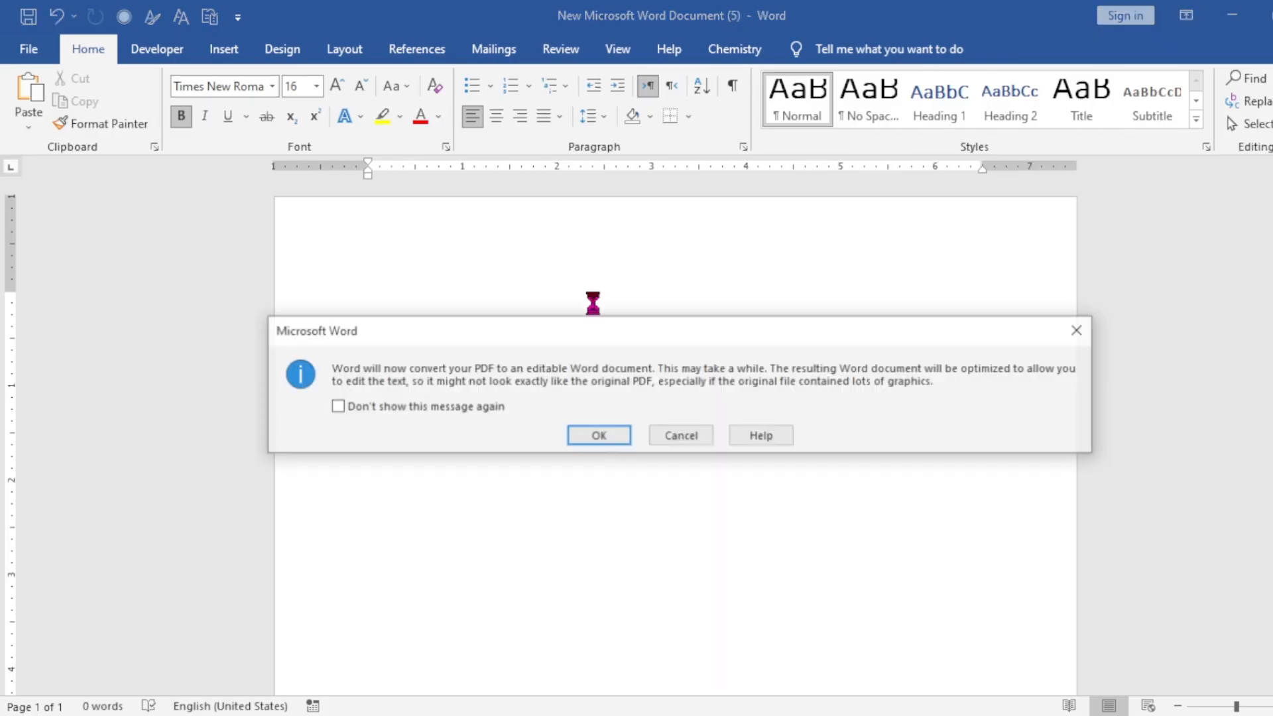
{"action": "left_click", "coordinate": [612, 436]}
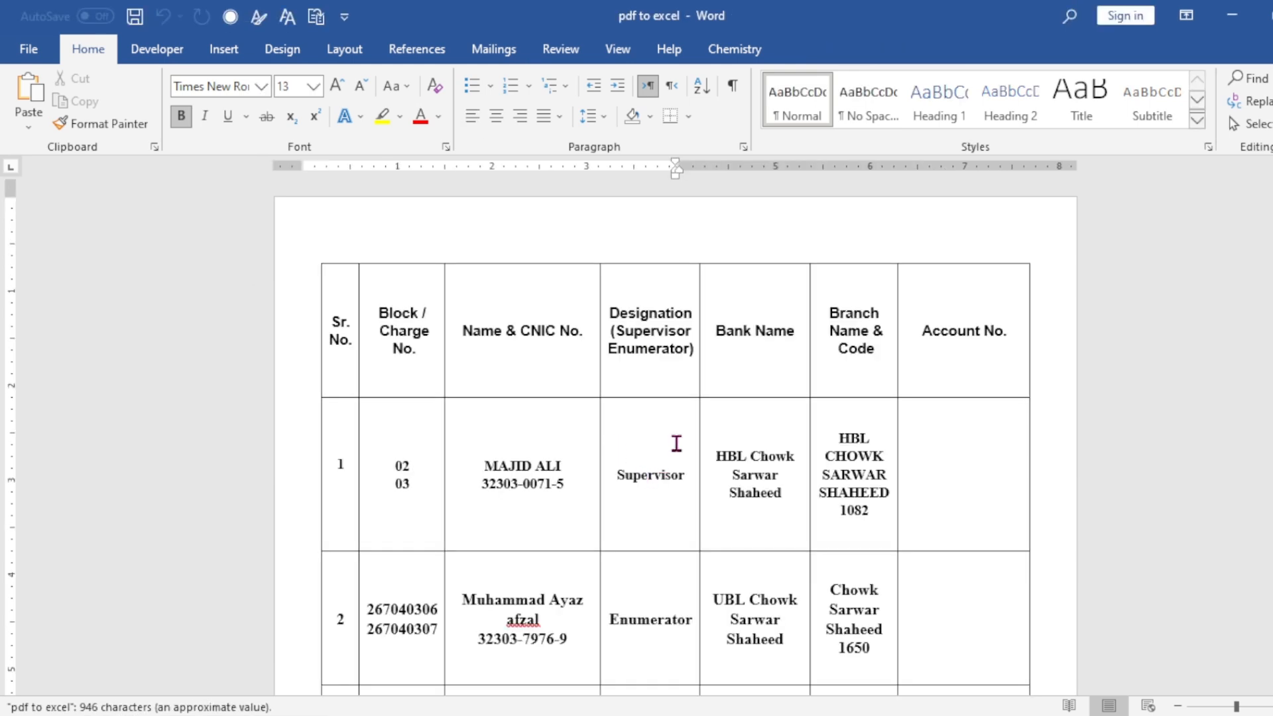
Step: Copy the entire table from the converted "pdf to excel" document
{"action": "scroll", "coordinate": [676, 443], "scroll_direction": "down", "scroll_amount": 10}
{"action": "scroll", "coordinate": [676, 443], "scroll_direction": "down", "scroll_amount": 10}
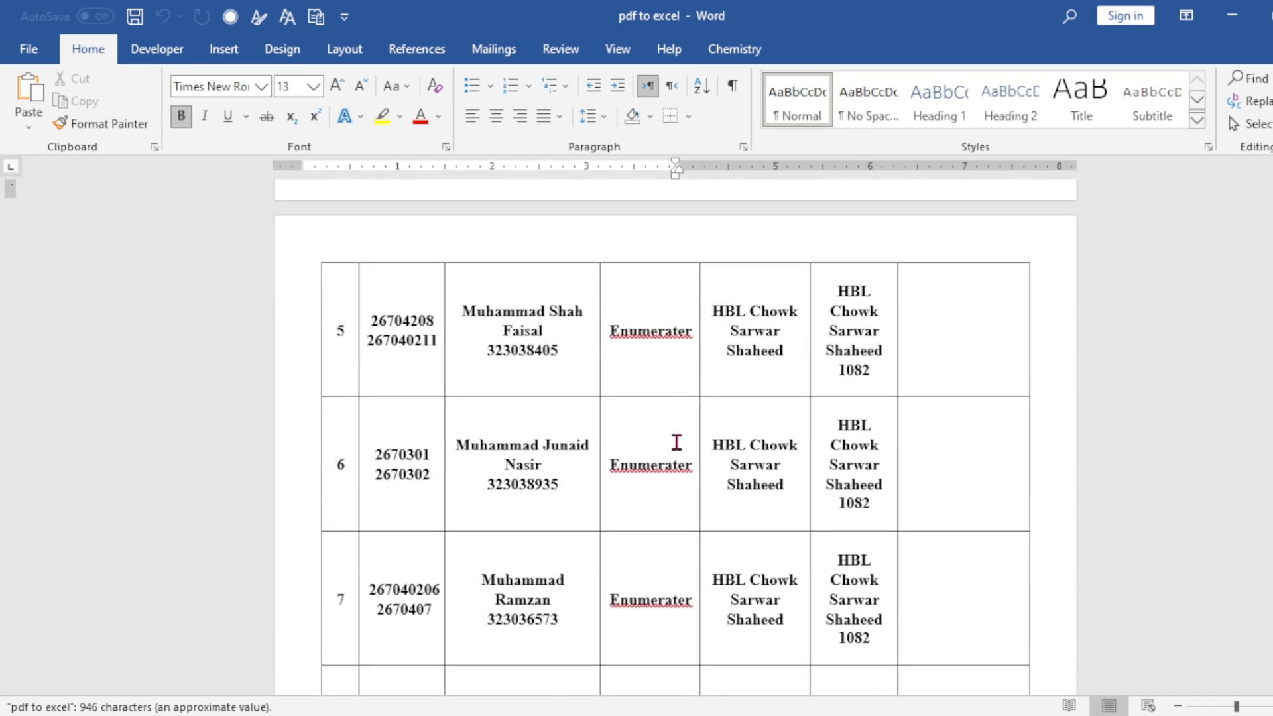
{"action": "scroll", "coordinate": [676, 443], "scroll_direction": "up", "scroll_amount": 4}
{"action": "key", "text": "ctrl+Home"}
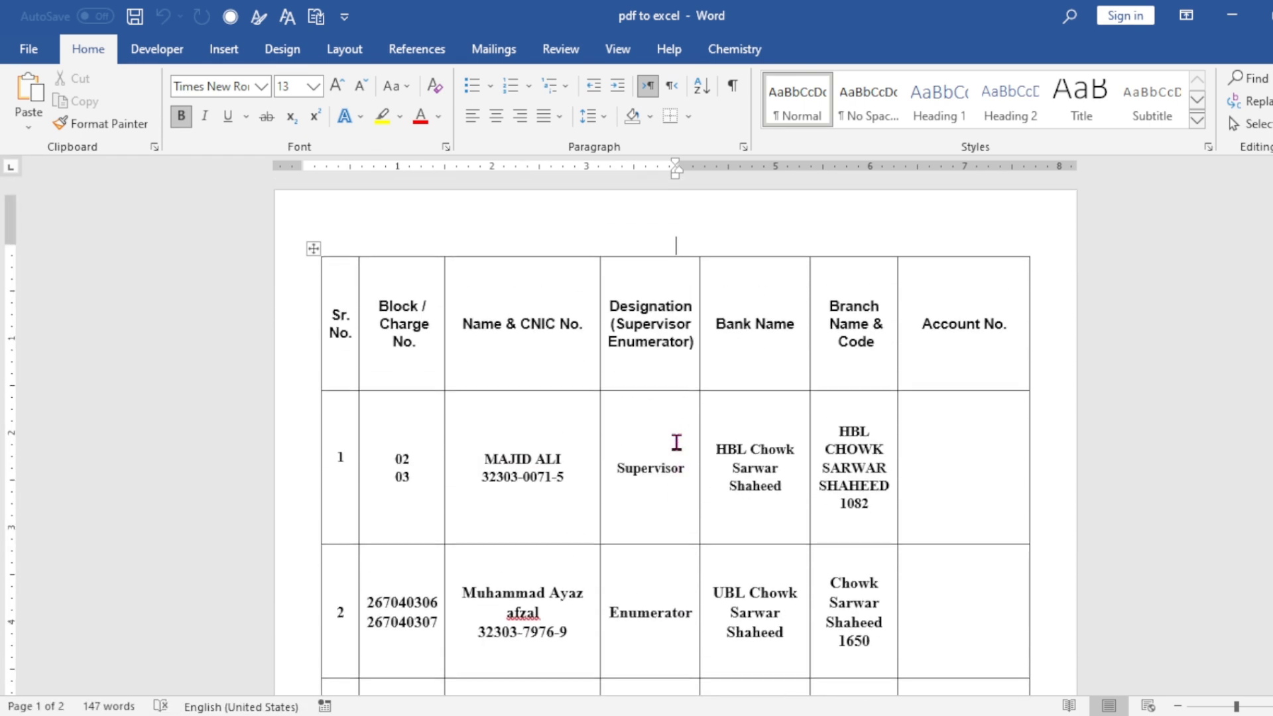
{"action": "left_click", "coordinate": [317, 255]}
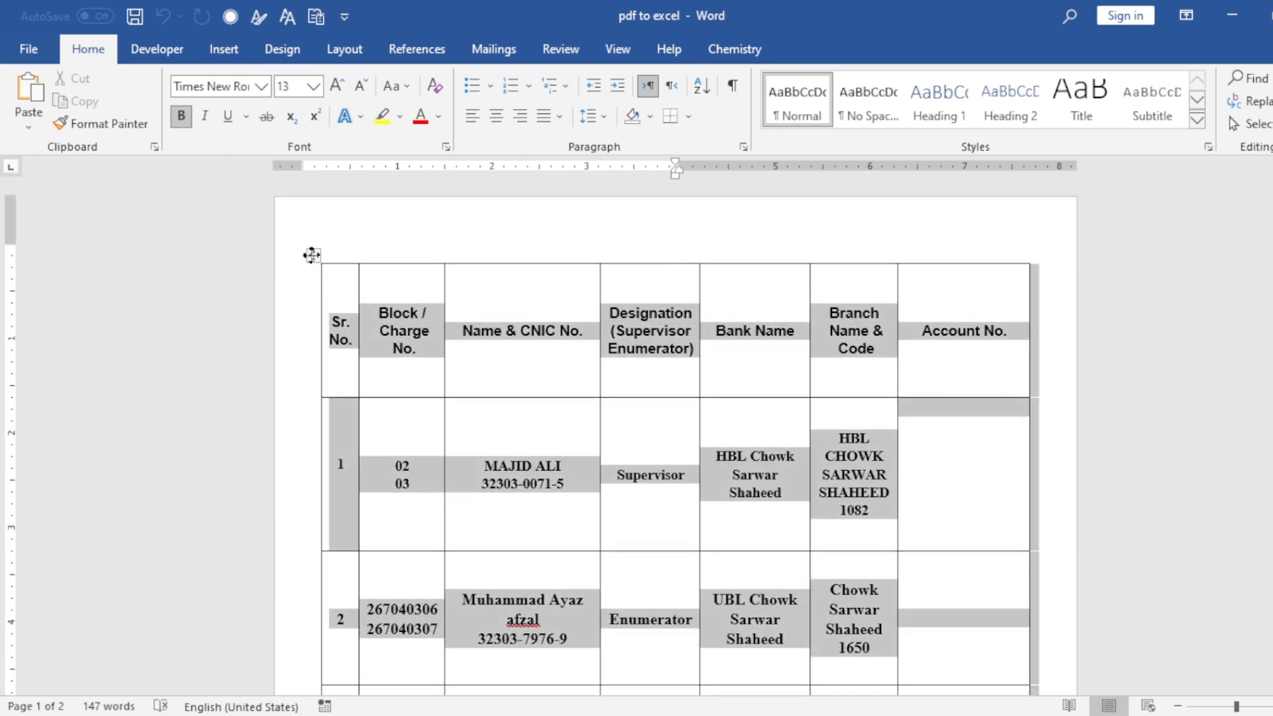
{"action": "right_click", "coordinate": [315, 256]}
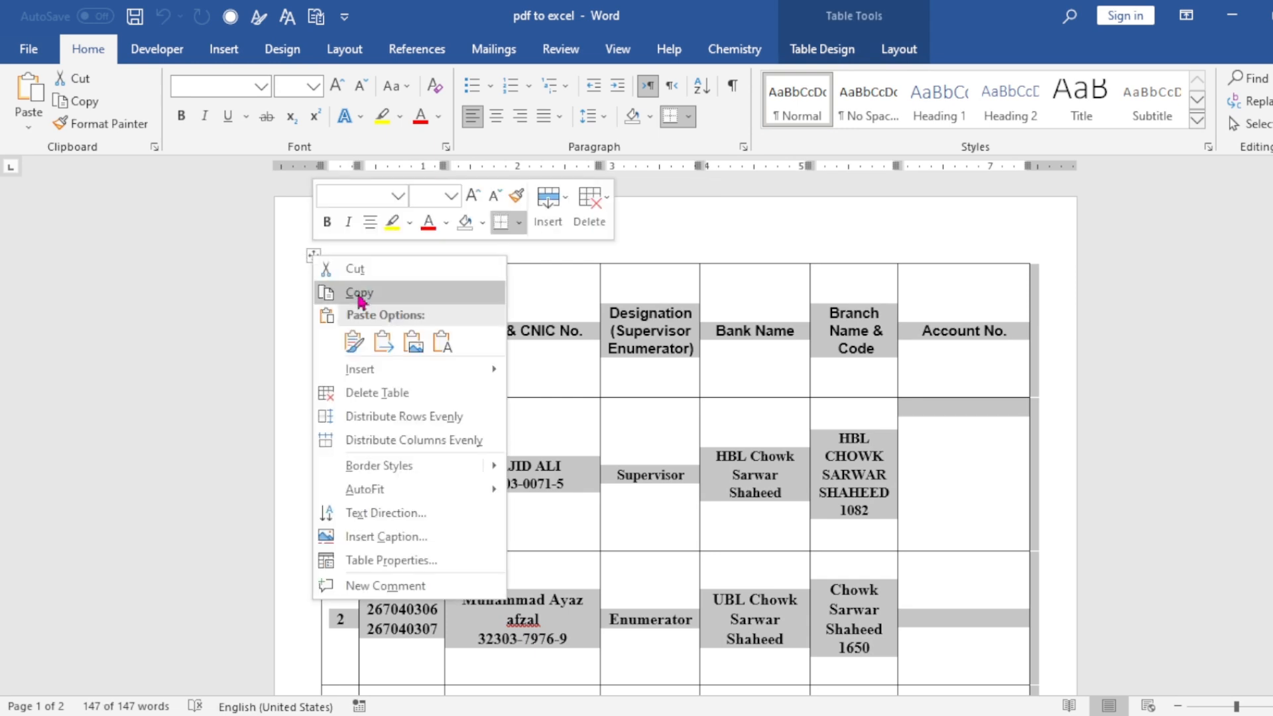
{"action": "left_click", "coordinate": [346, 293]}
{"action": "left_click", "coordinate": [559, 331]}
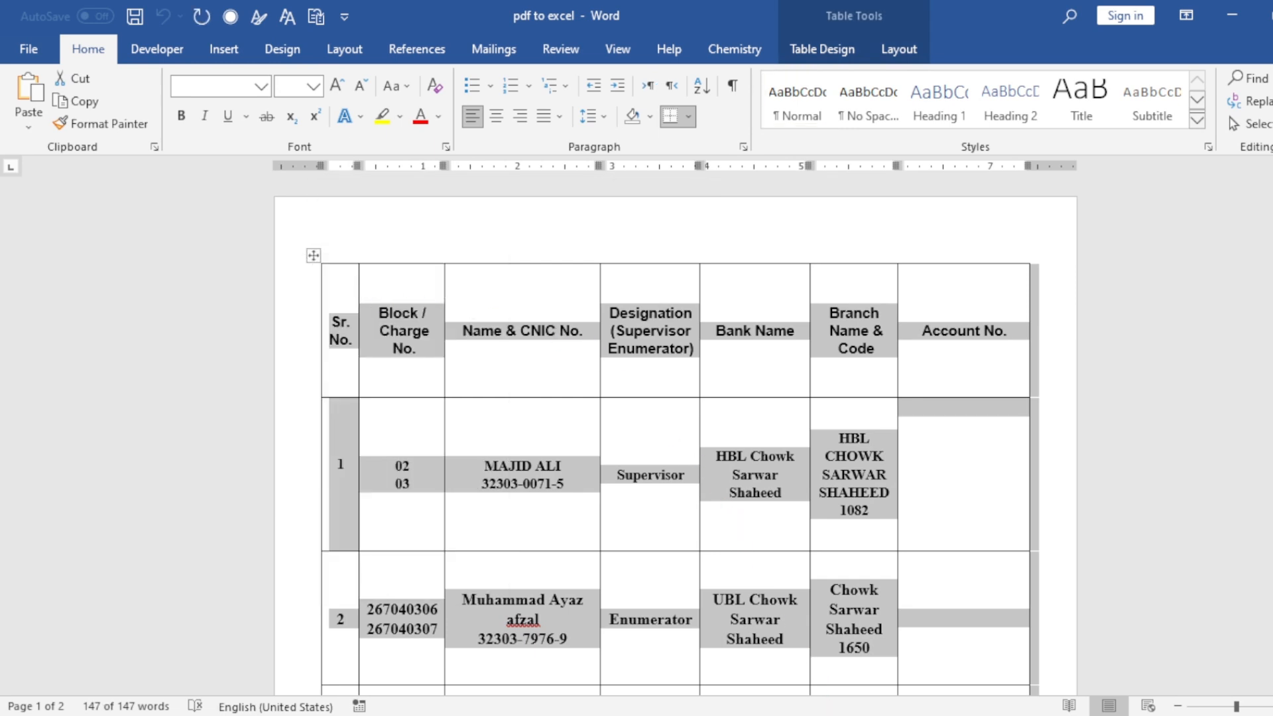
Step: Switch to Excel and paste the copied table at cell A1 of Sheet2
{"action": "key", "text": "alt+Tab"}
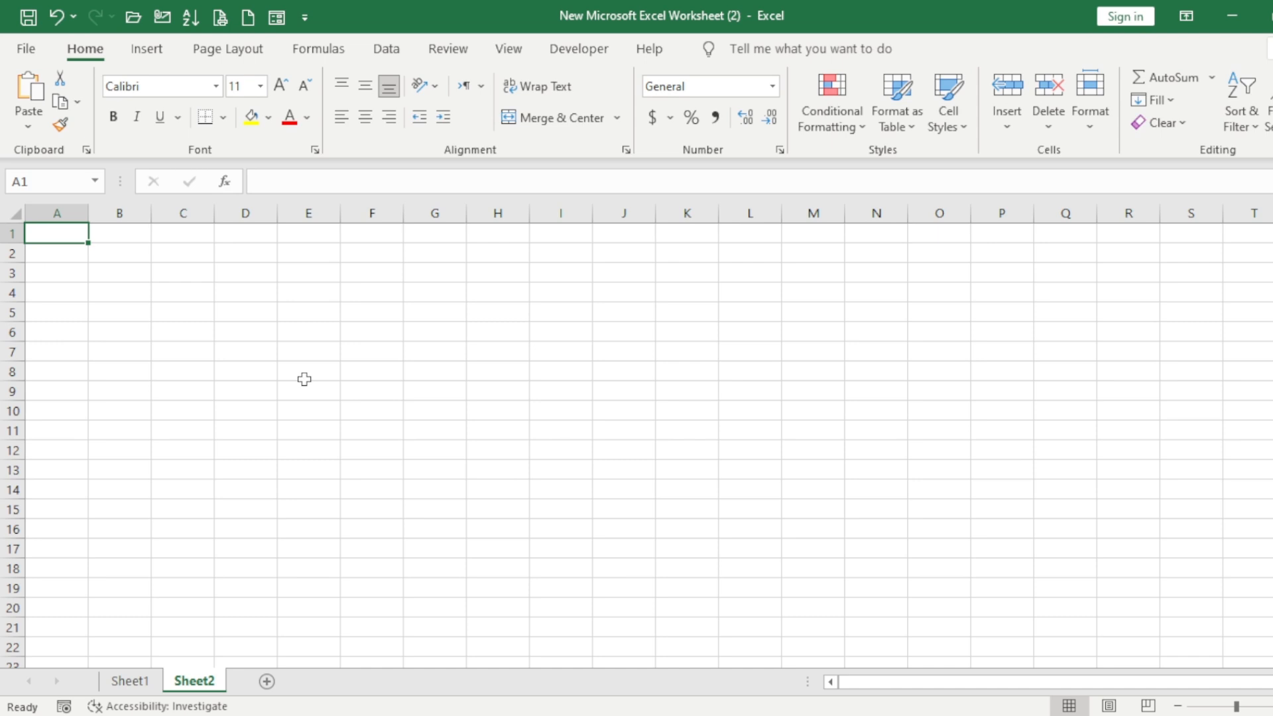
{"action": "key", "text": "ctrl+v"}
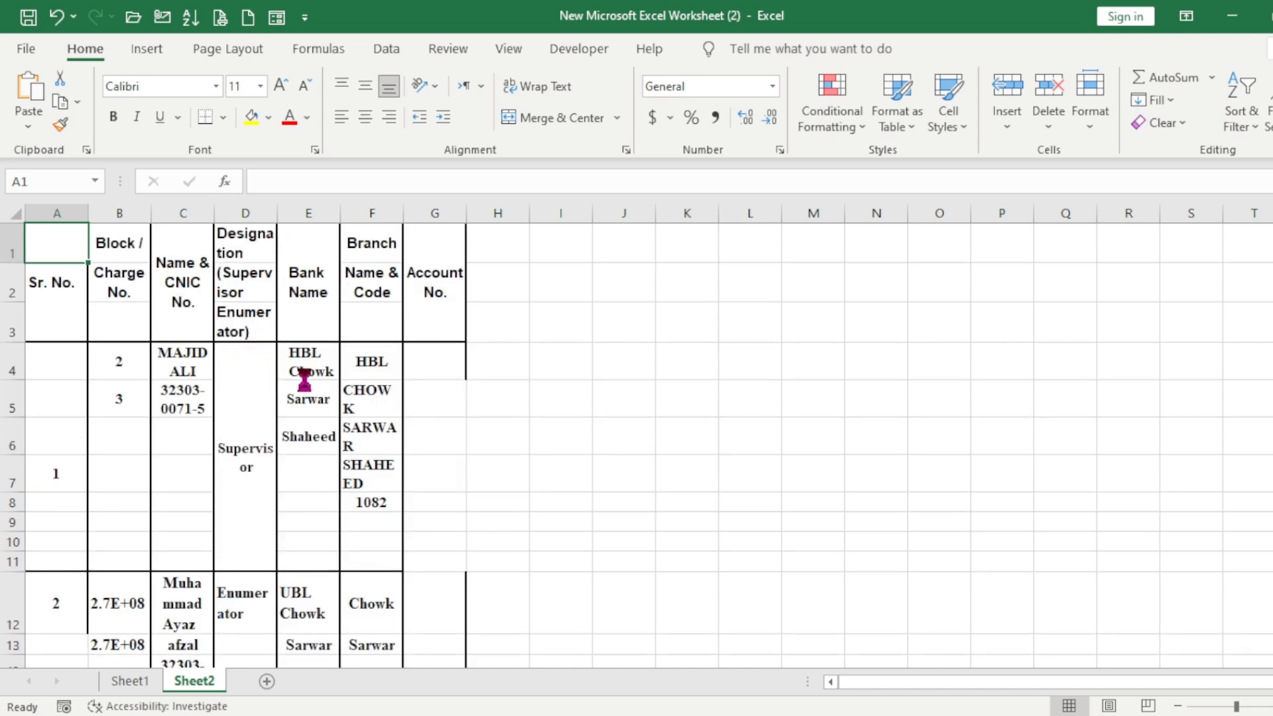
{"action": "left_click", "coordinate": [435, 468]}
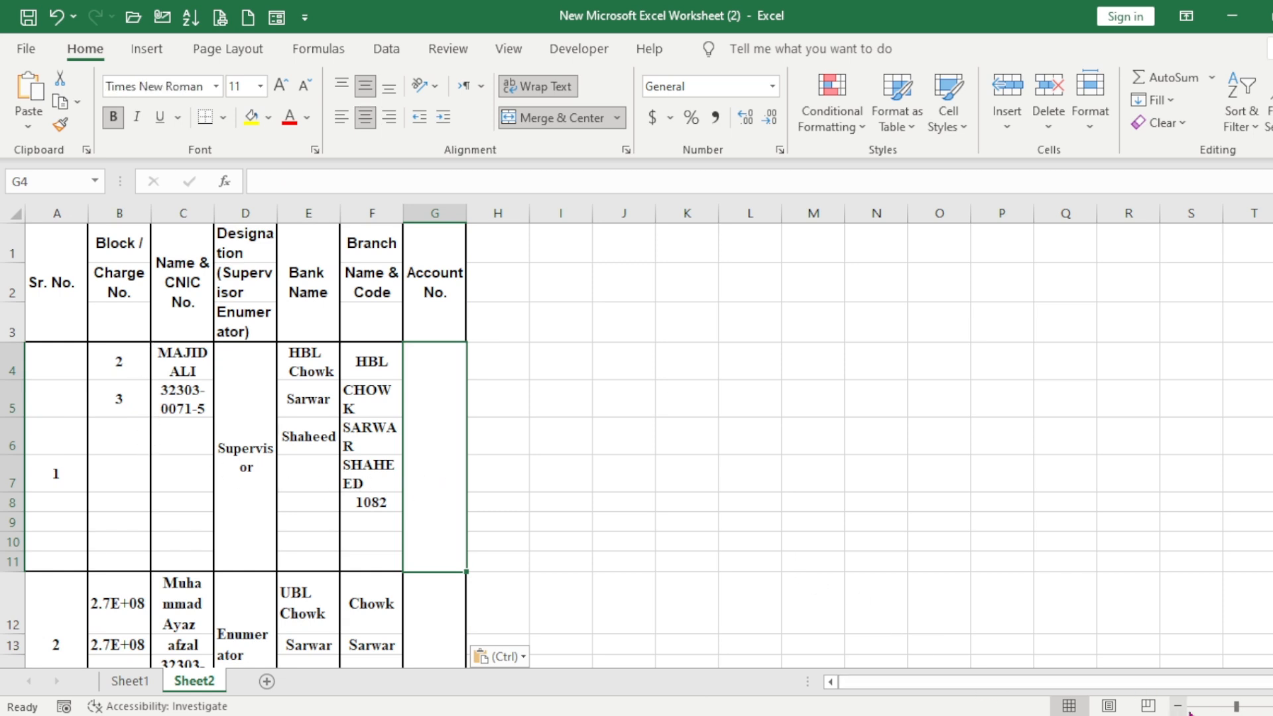
Step: Examine the pasted header cells and first record to see how their contents are distributed across worksheet rows
{"action": "left_click", "coordinate": [1246, 707]}
{"action": "scroll", "coordinate": [869, 605], "scroll_direction": "up", "scroll_amount": 2}
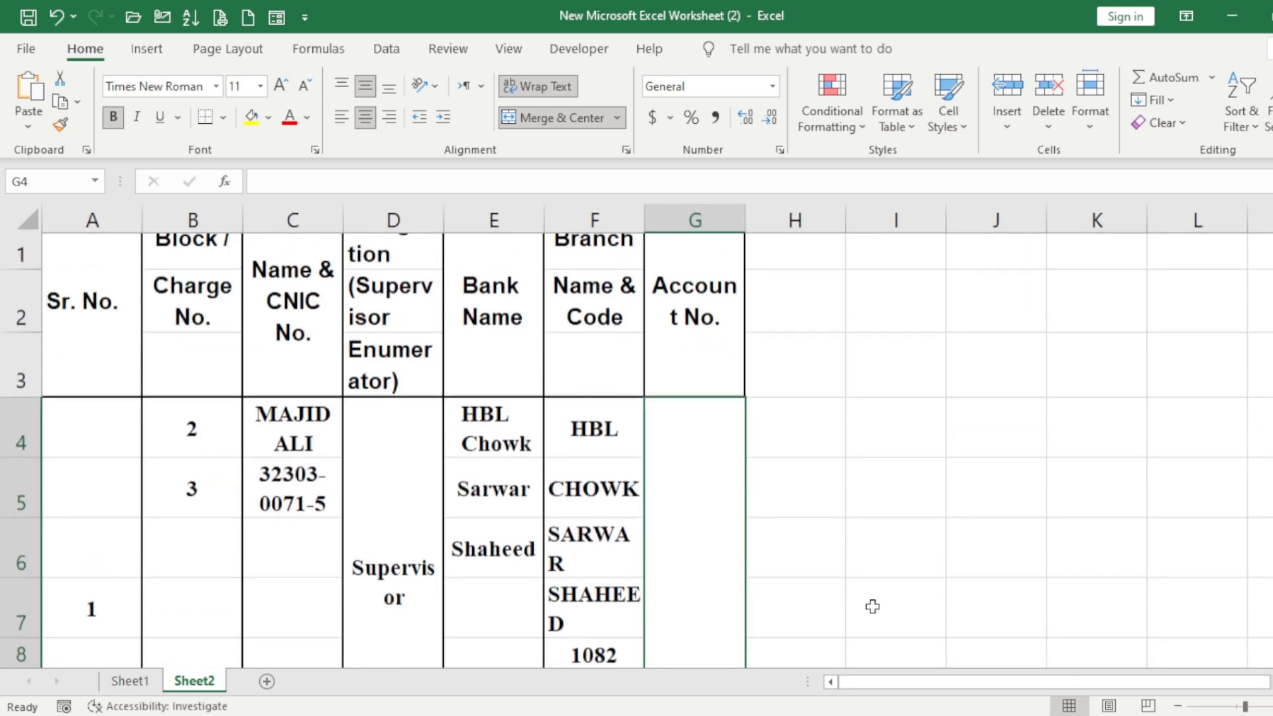
{"action": "left_click_drag", "start_coordinate": [29, 265], "coordinate": [25, 384]}
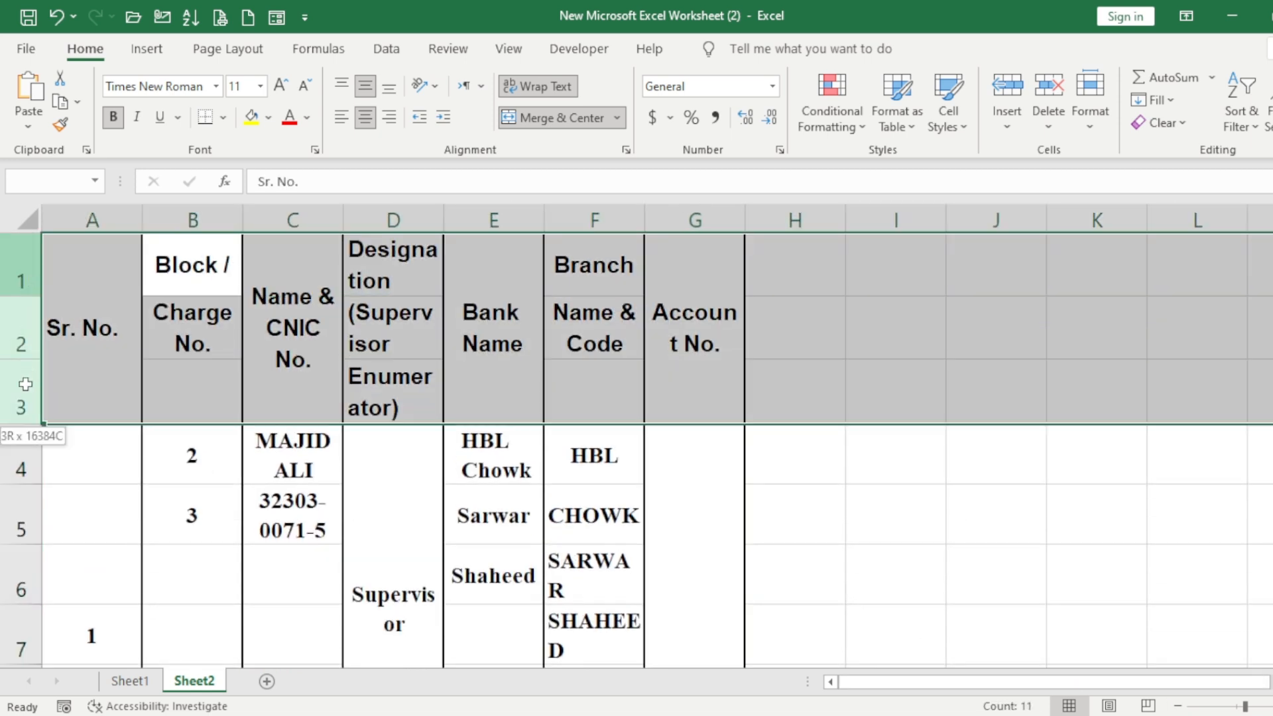
{"action": "left_click", "coordinate": [507, 322]}
{"action": "left_click", "coordinate": [406, 282]}
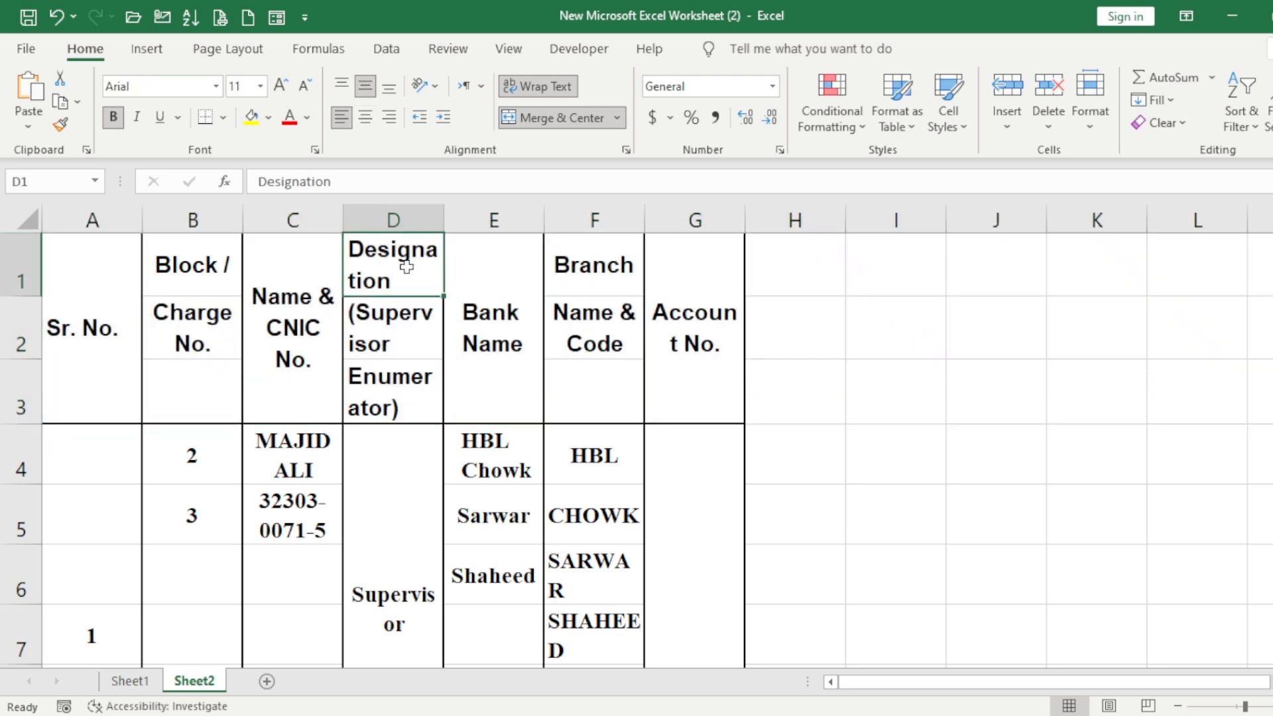
{"action": "left_click", "coordinate": [409, 343]}
{"action": "left_click", "coordinate": [403, 384]}
{"action": "left_click", "coordinate": [198, 470]}
{"action": "scroll", "coordinate": [195, 478], "scroll_direction": "down", "scroll_amount": 1}
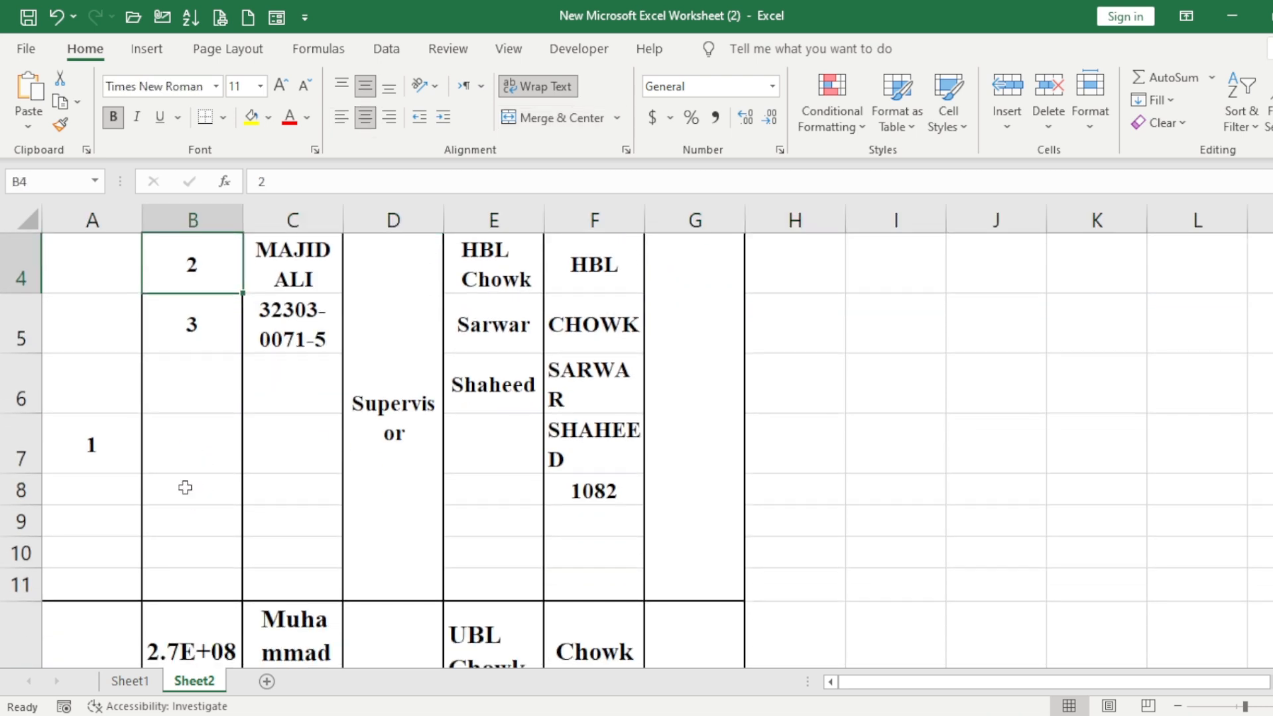
{"action": "left_click", "coordinate": [106, 384]}
{"action": "scroll", "coordinate": [210, 395], "scroll_direction": "up", "scroll_amount": 1}
{"action": "scroll", "coordinate": [190, 418], "scroll_direction": "down", "scroll_amount": 1}
{"action": "scroll", "coordinate": [113, 432], "scroll_direction": "down", "scroll_amount": 1}
{"action": "scroll", "coordinate": [108, 414], "scroll_direction": "up", "scroll_amount": 1}
{"action": "left_click_drag", "start_coordinate": [100, 448], "coordinate": [659, 509]}
{"action": "scroll", "coordinate": [659, 511], "scroll_direction": "up", "scroll_amount": 2}
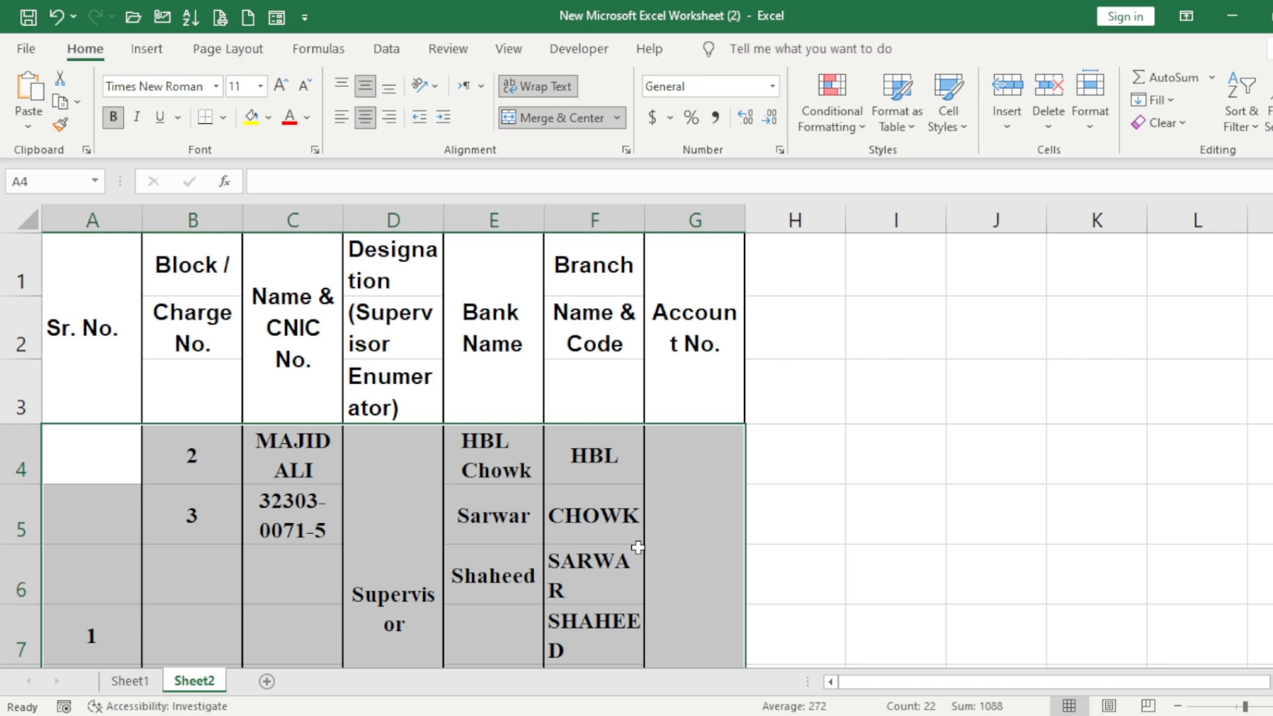
{"action": "scroll", "coordinate": [638, 547], "scroll_direction": "down", "scroll_amount": 3}
Step: Undo the table paste and switch back to the "pdf to excel" document in Word
{"action": "key", "text": "ctrl+z"}
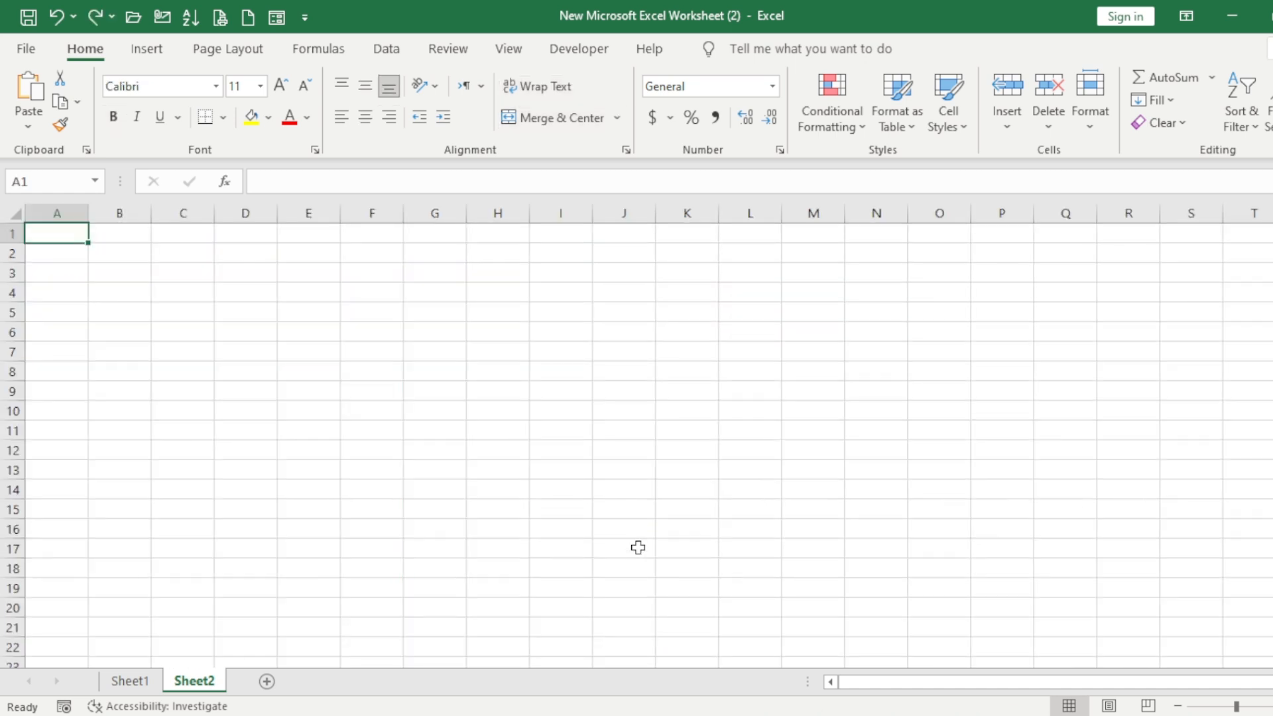
{"action": "left_click", "coordinate": [741, 714]}
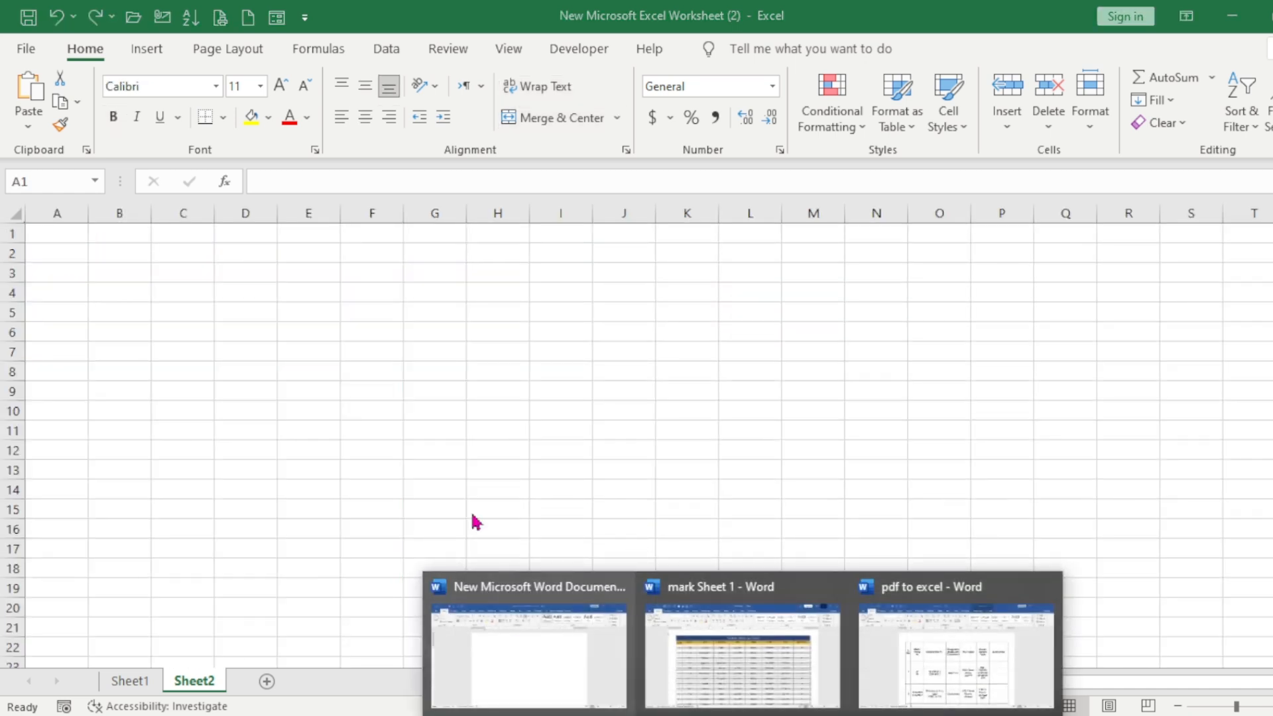
{"action": "left_click", "coordinate": [928, 657]}
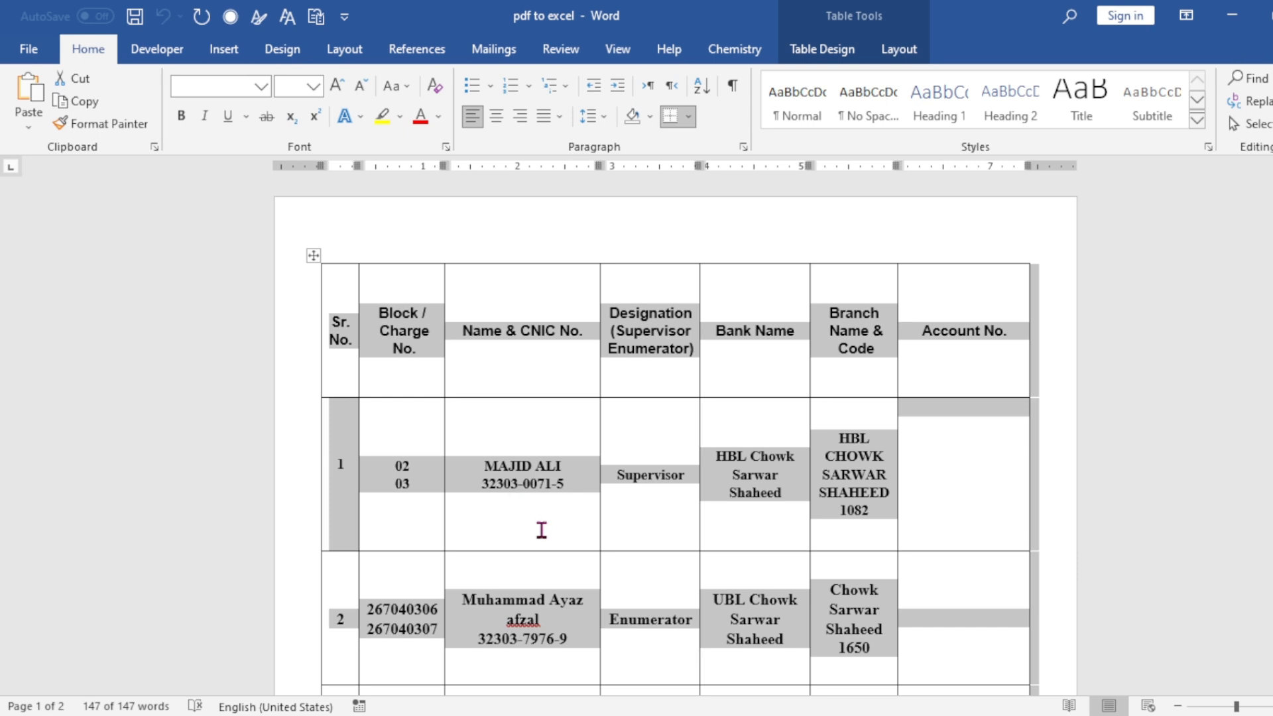
Step: Deselect the table and set up Find and Replace to search for the Paragraph Mark special character (^p)
{"action": "left_click", "coordinate": [958, 497]}
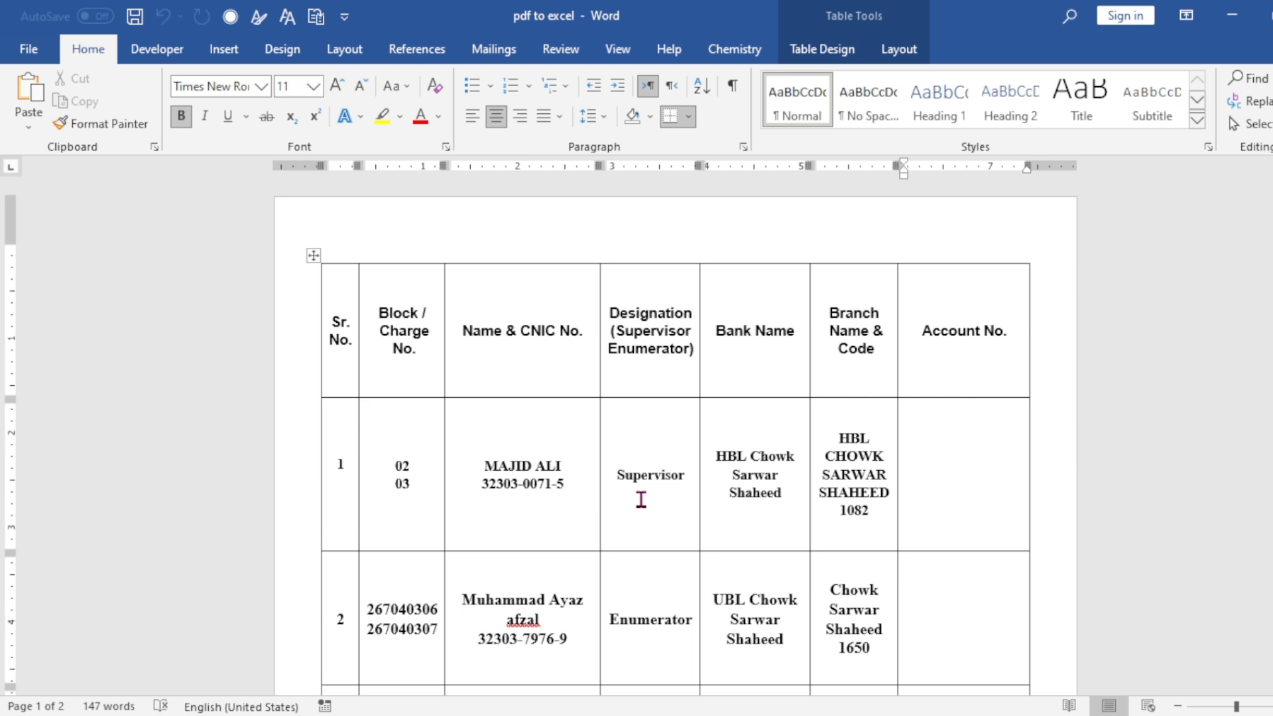
{"action": "key", "text": "ctrl+h"}
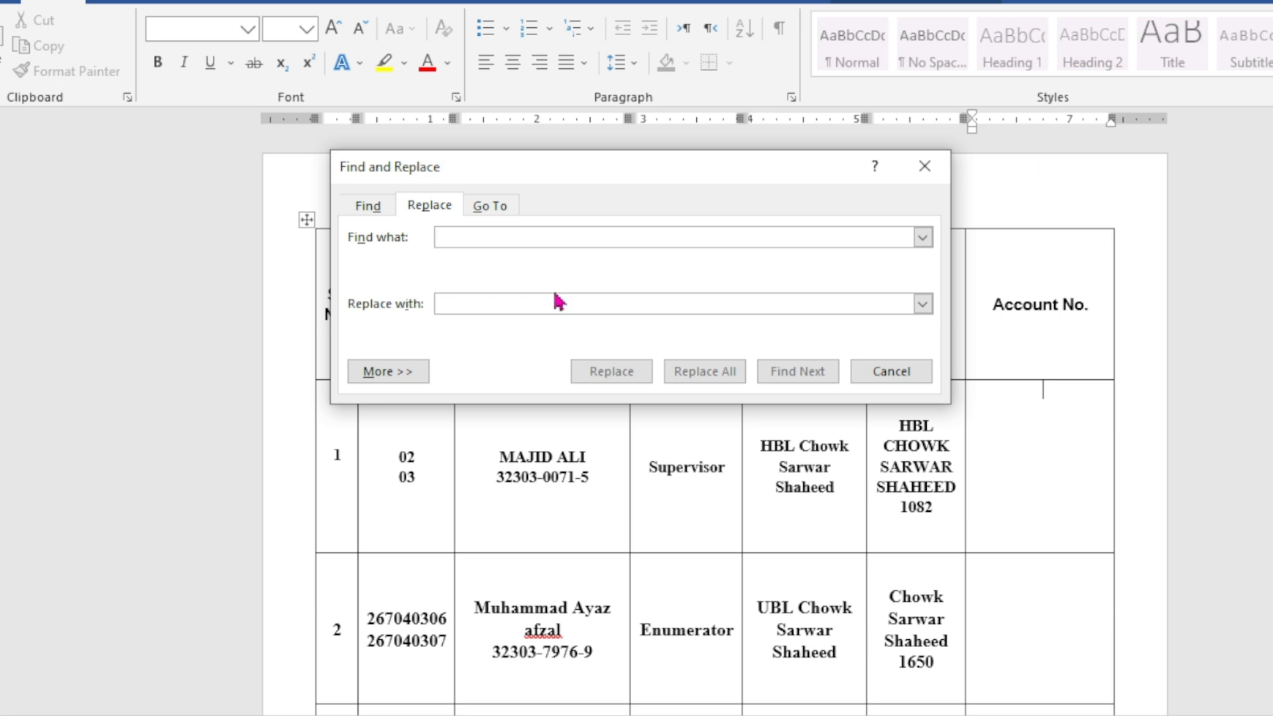
{"action": "left_click_drag", "start_coordinate": [608, 182], "coordinate": [608, 139]}
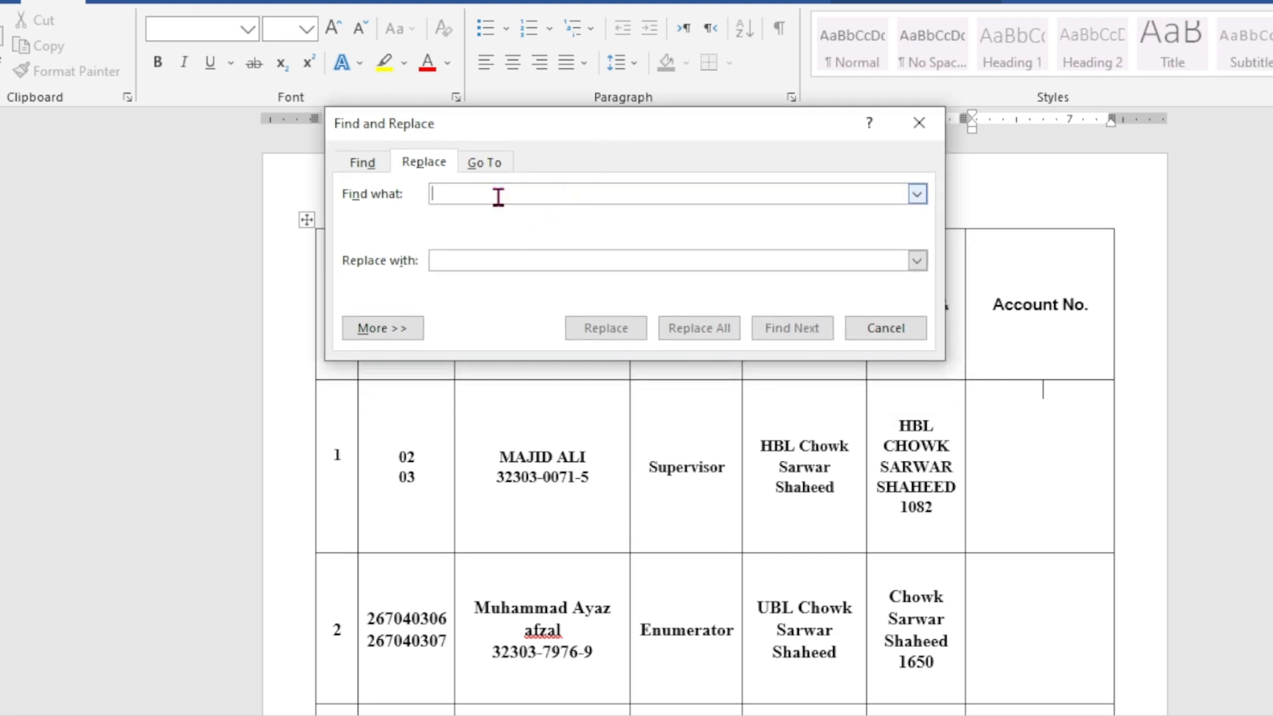
{"action": "left_click", "coordinate": [404, 330]}
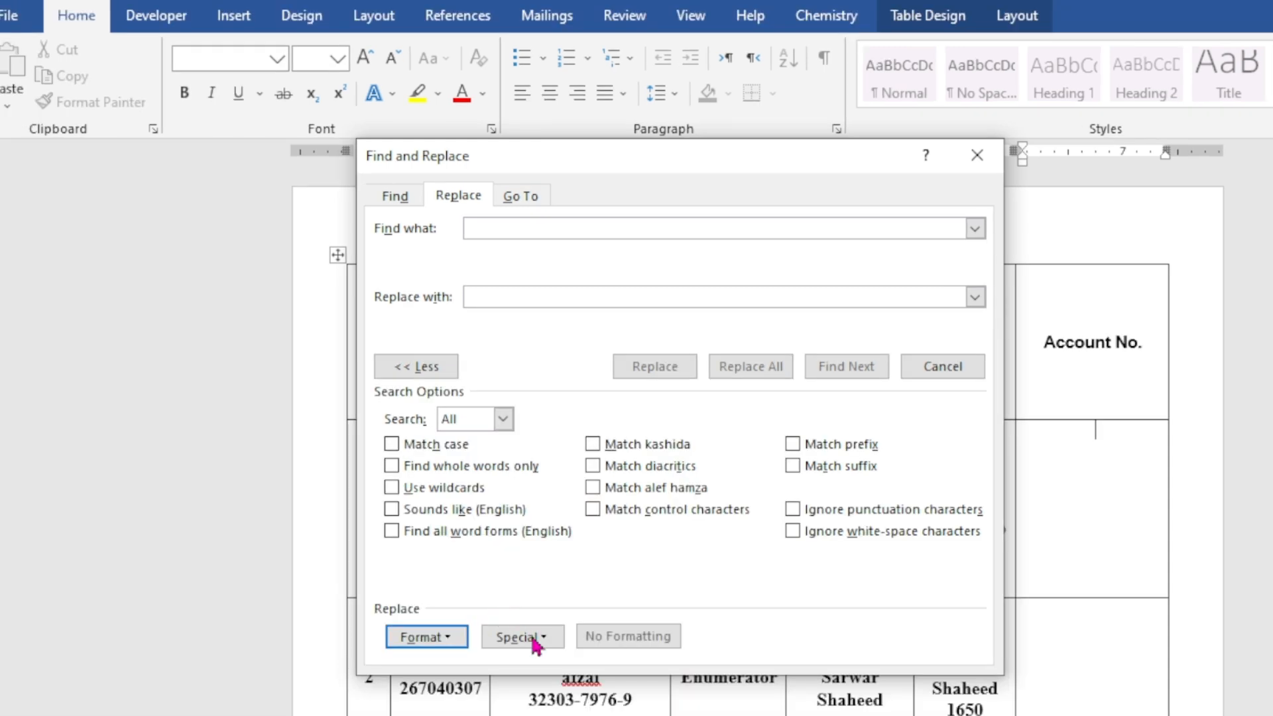
{"action": "left_click", "coordinate": [503, 594]}
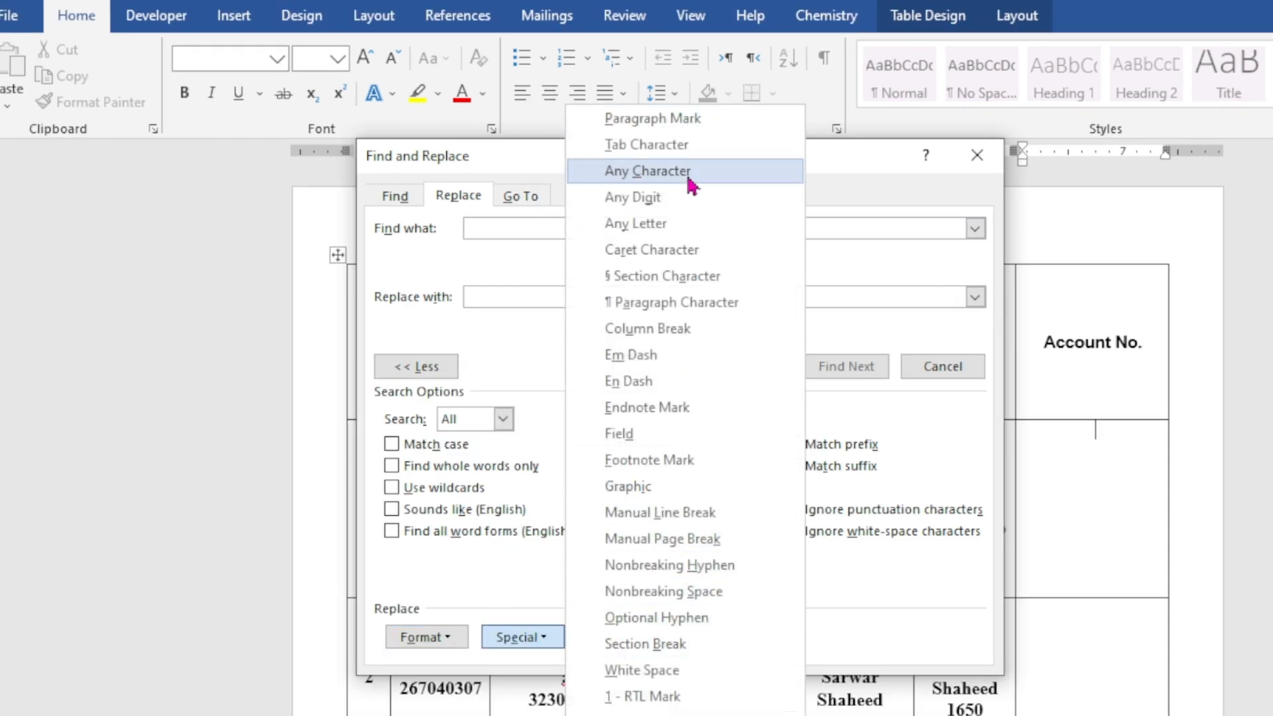
{"action": "left_click", "coordinate": [698, 130]}
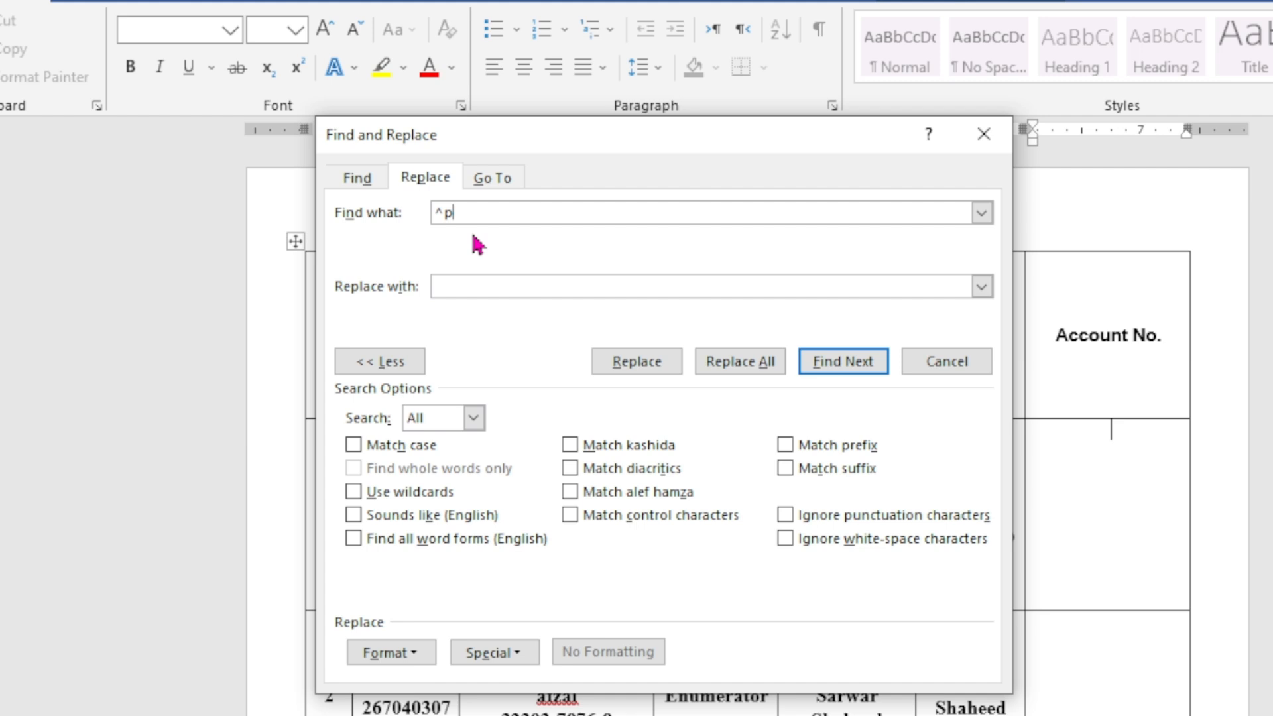
Step: Replace all paragraph marks in the document with a space and close Find and Replace
{"action": "left_click", "coordinate": [508, 286]}
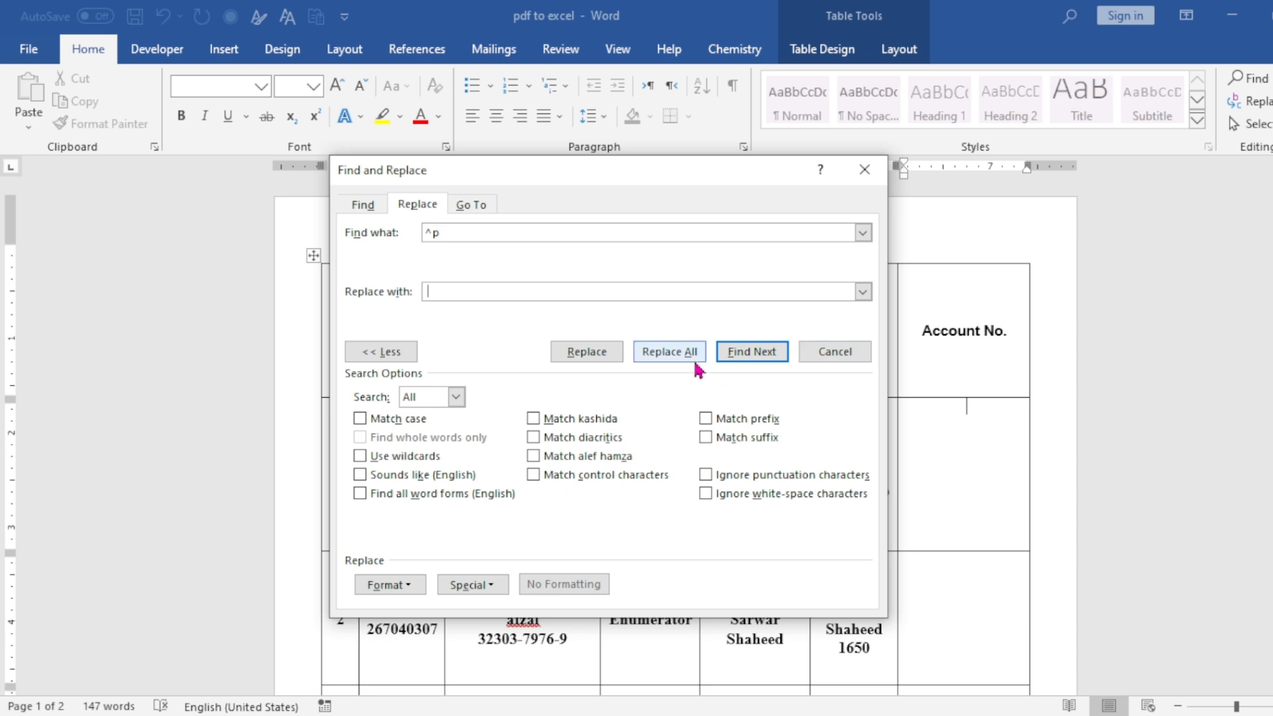
{"action": "left_click", "coordinate": [740, 361]}
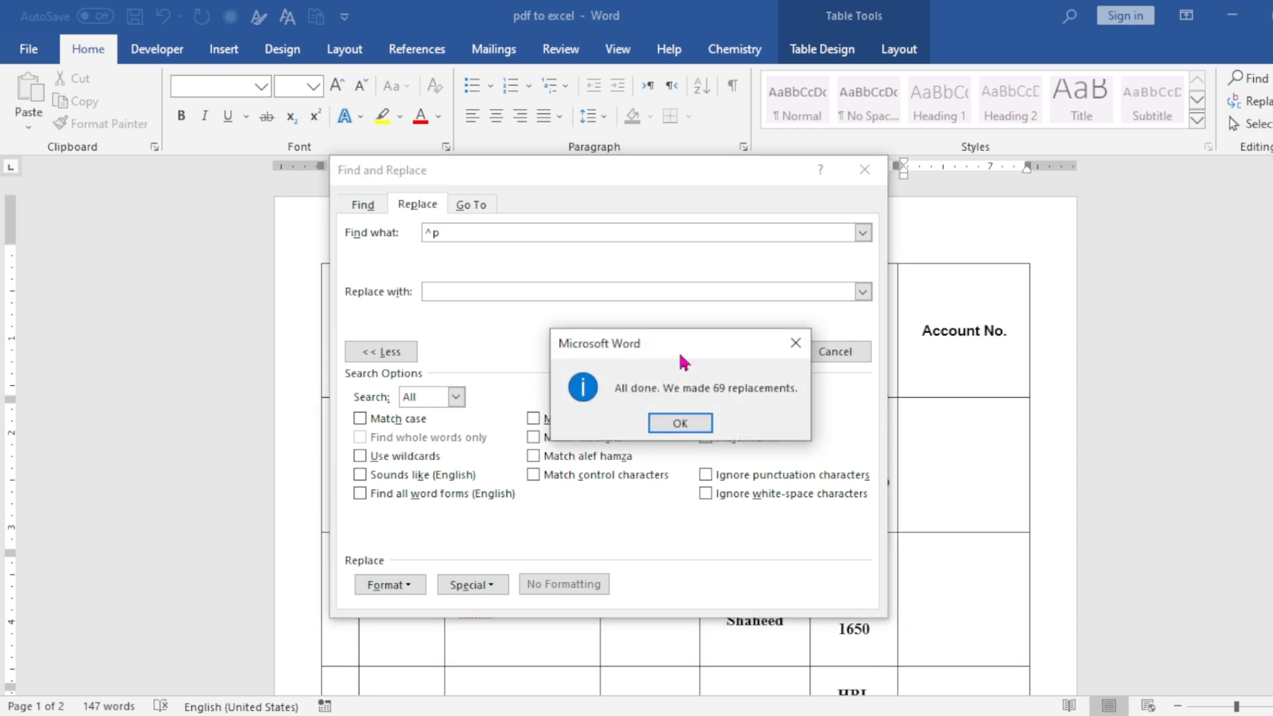
{"action": "left_click_drag", "start_coordinate": [713, 348], "coordinate": [627, 233]}
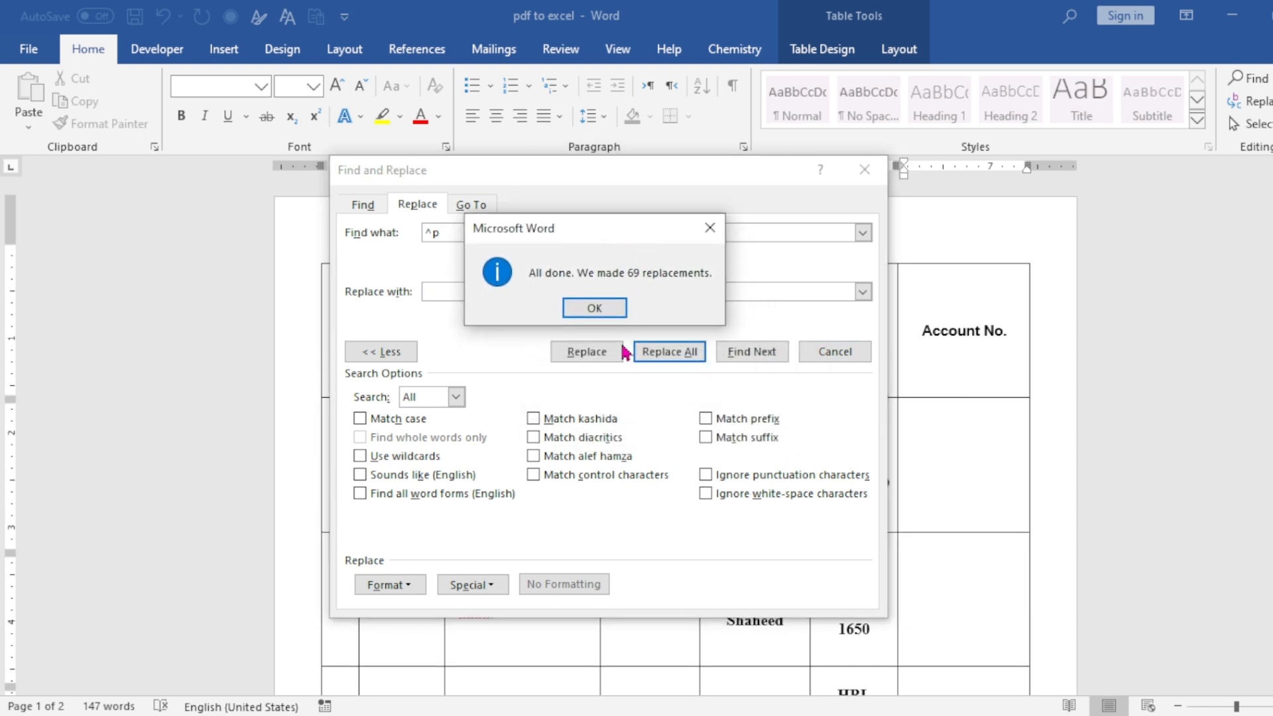
{"action": "left_click", "coordinate": [595, 308]}
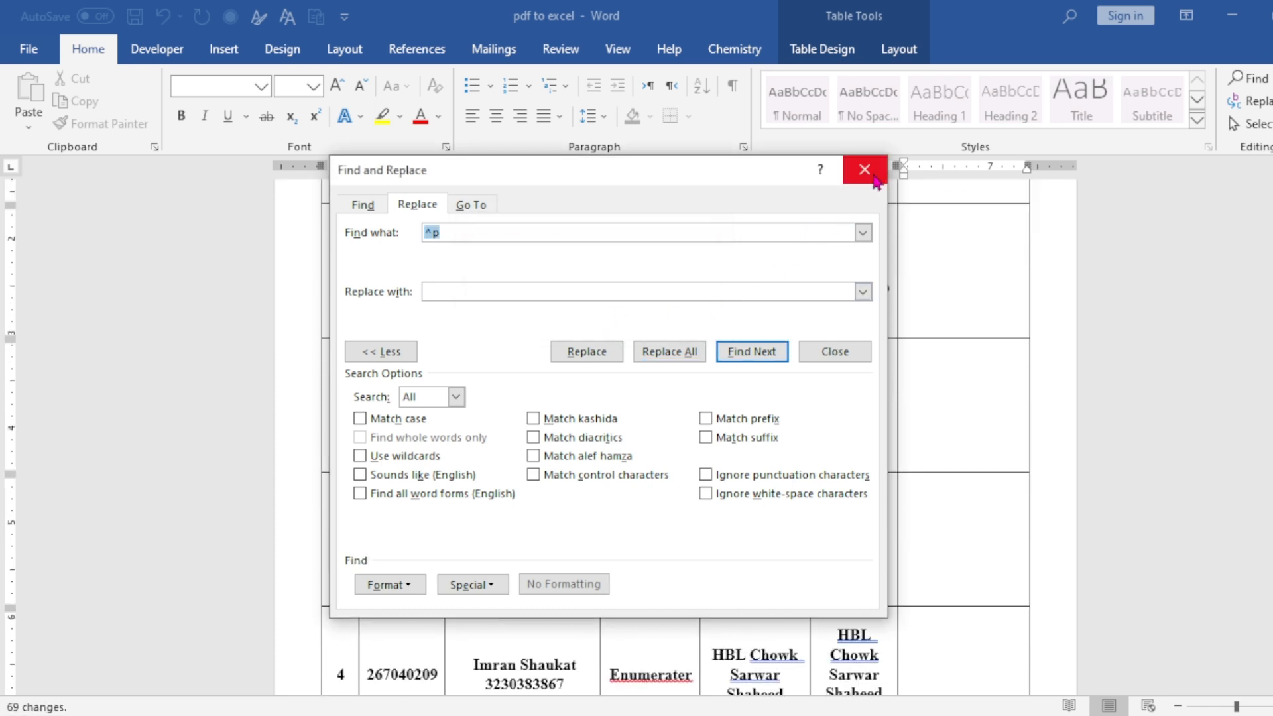
{"action": "left_click", "coordinate": [863, 167]}
{"action": "scroll", "coordinate": [728, 385], "scroll_direction": "up", "scroll_amount": 3}
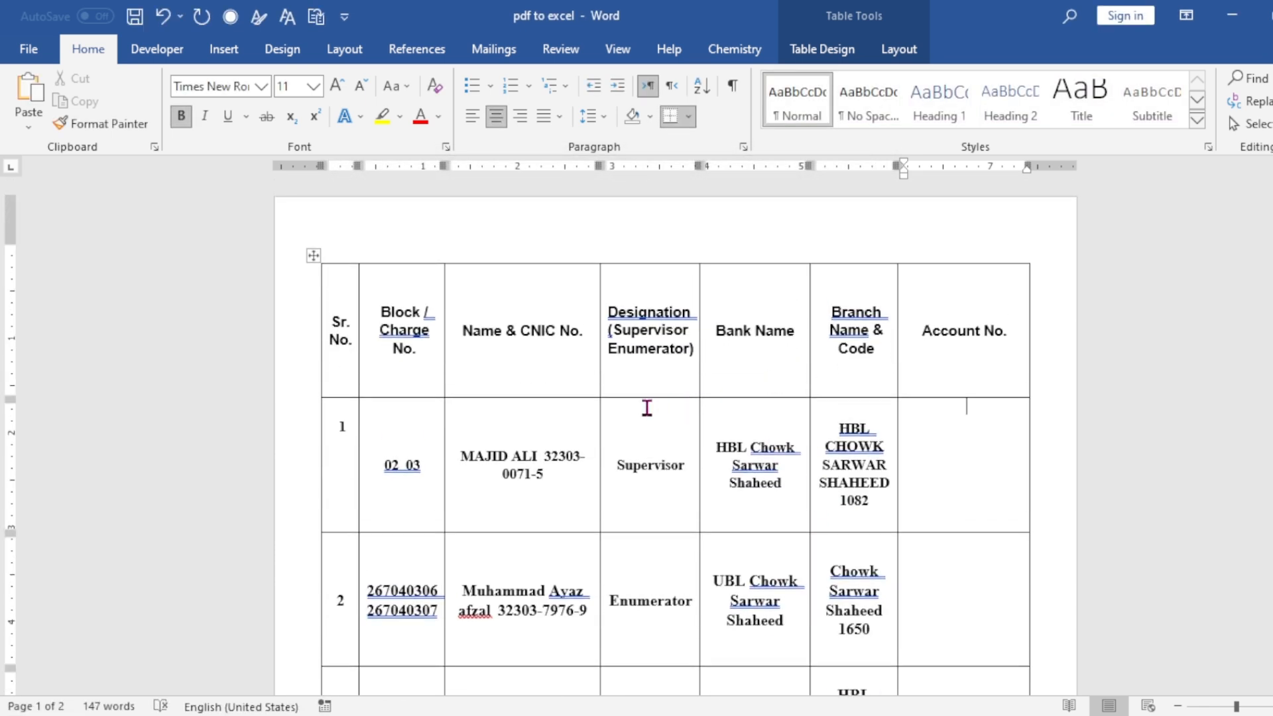
Step: Copy the entire cleaned table and paste it into Excel at cell A1 of Sheet2
{"action": "left_click", "coordinate": [313, 255]}
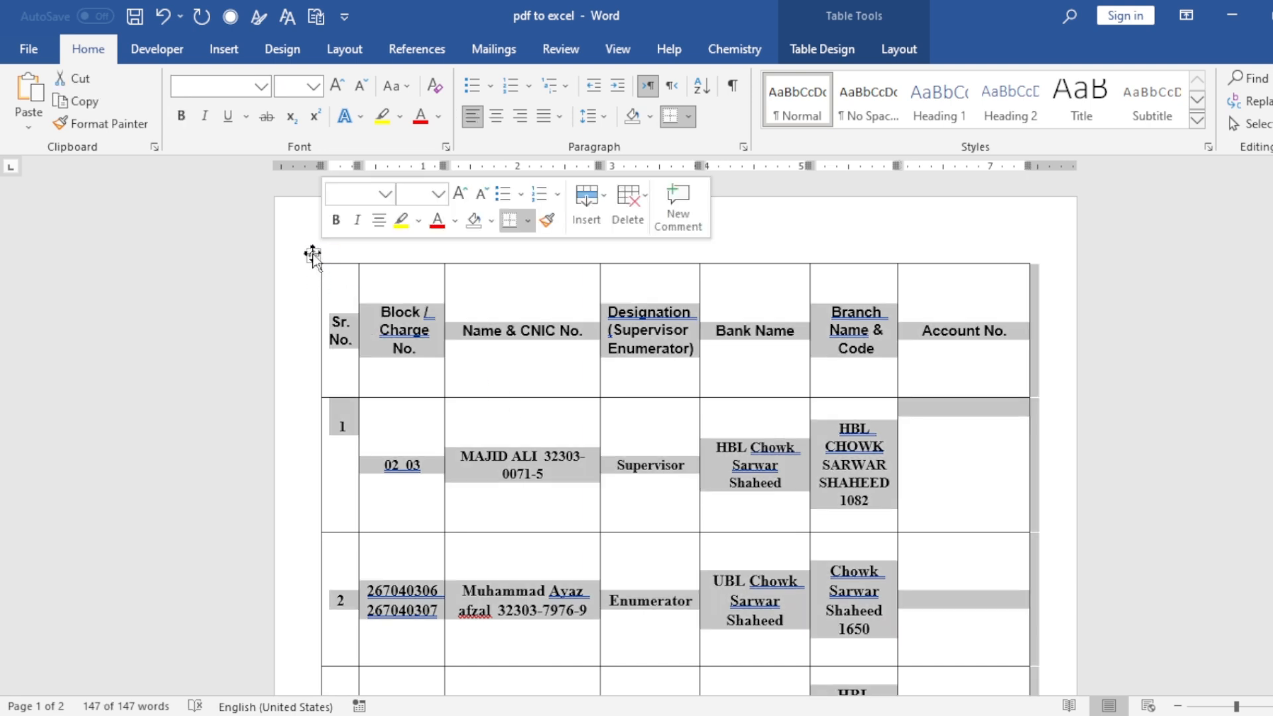
{"action": "key", "text": "ctrl+c"}
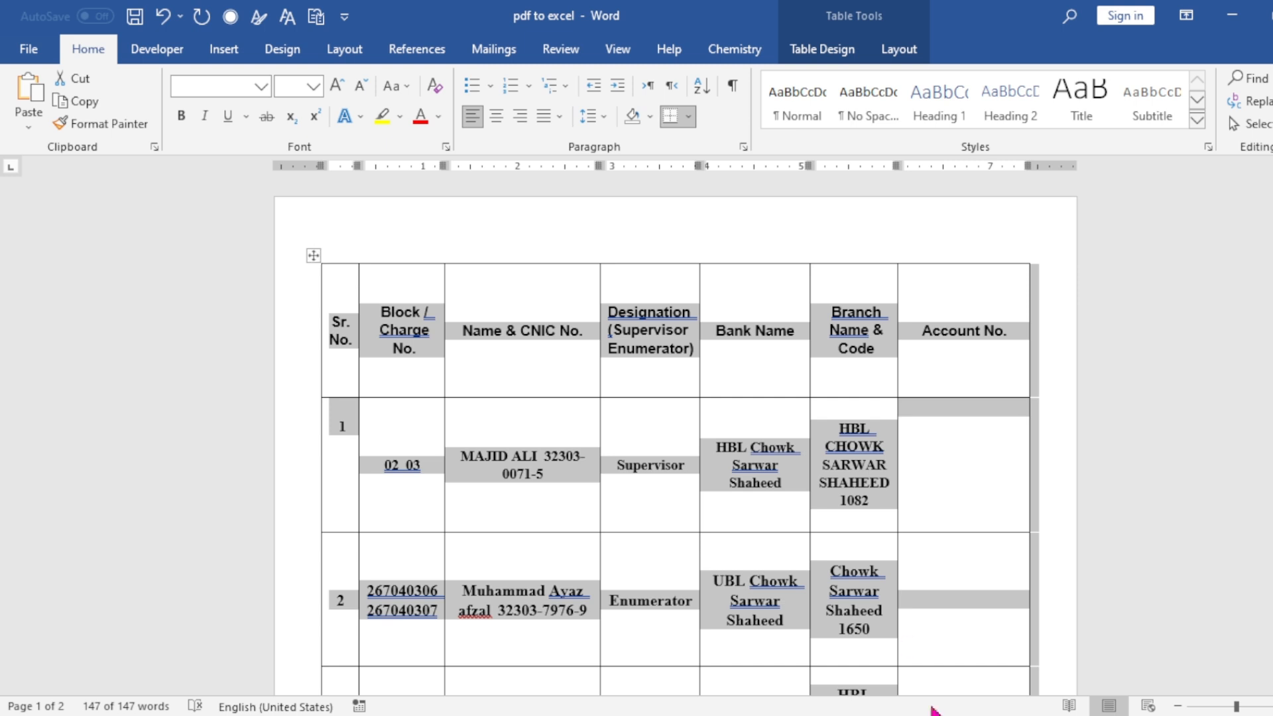
{"action": "left_click", "coordinate": [468, 715]}
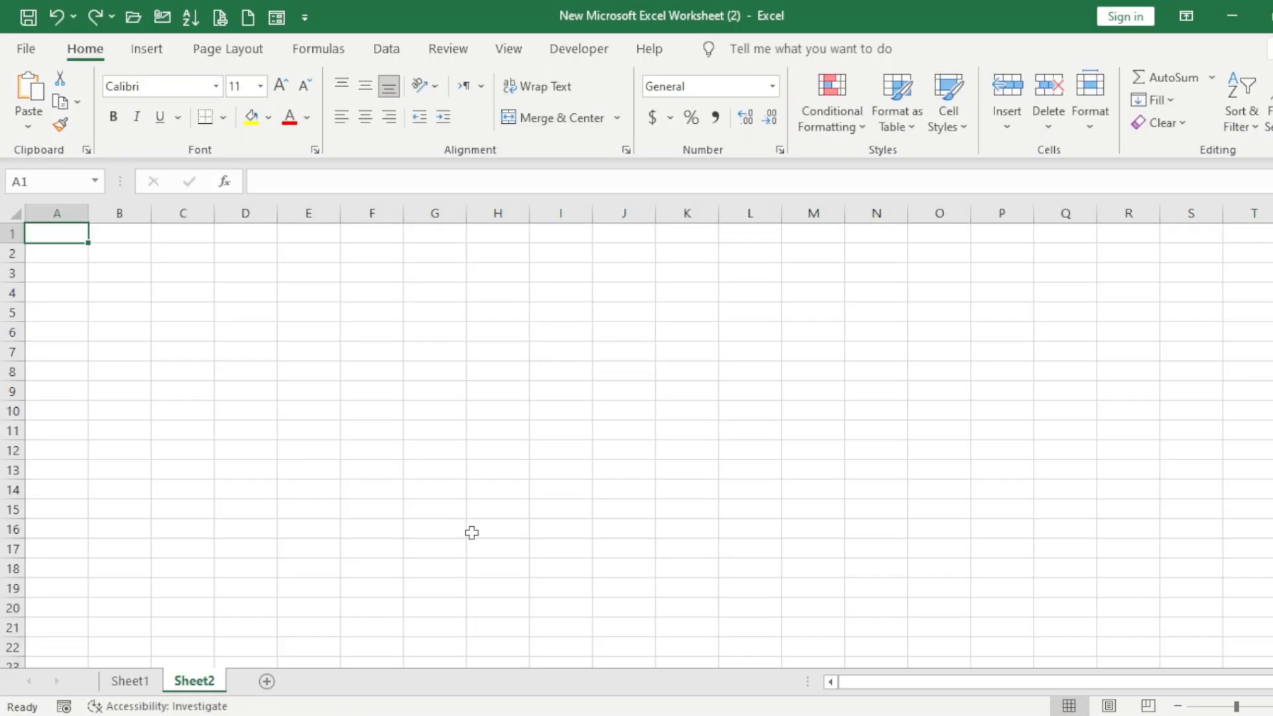
{"action": "key", "text": "ctrl+v"}
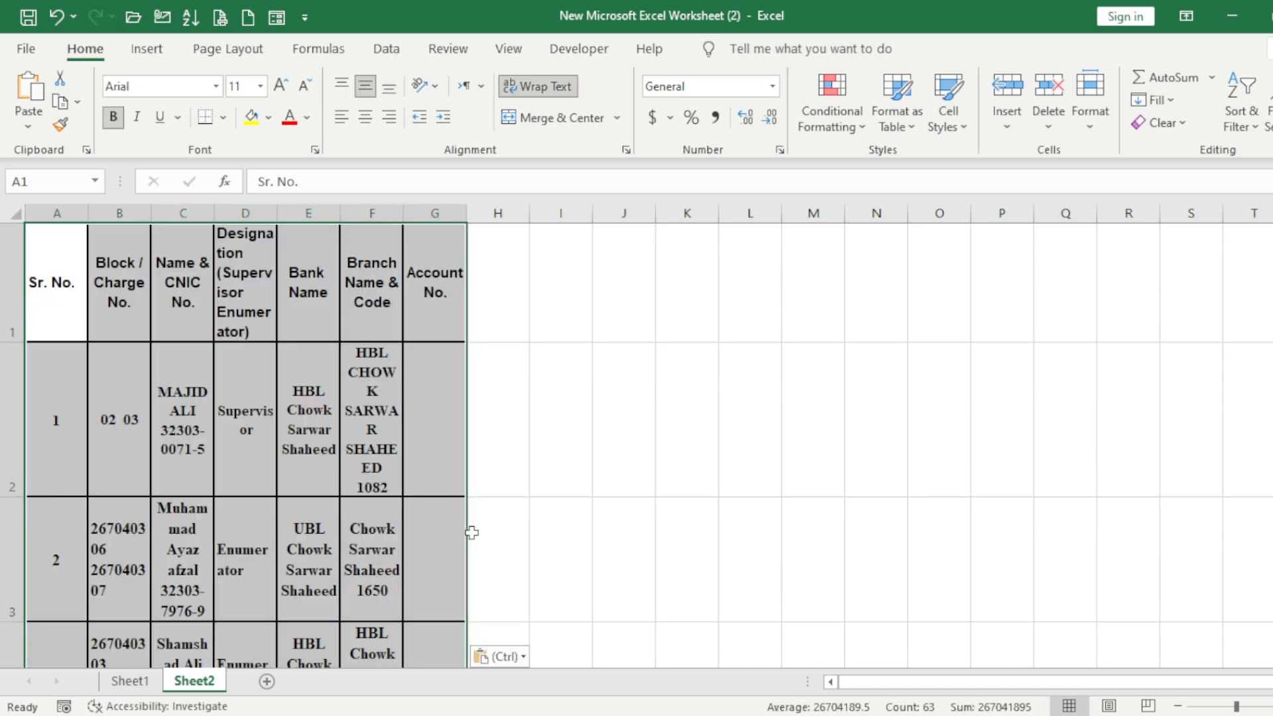
Step: Widen columns A through F equally so the table text wraps less
{"action": "left_click_drag", "start_coordinate": [72, 213], "coordinate": [388, 233]}
{"action": "left_click_drag", "start_coordinate": [151, 213], "coordinate": [277, 213]}
{"action": "left_click", "coordinate": [434, 320]}
Step: Examine the pasted table to check that every record occupies one row with each value in a single cell
{"action": "scroll", "coordinate": [390, 418], "scroll_direction": "down", "scroll_amount": 4}
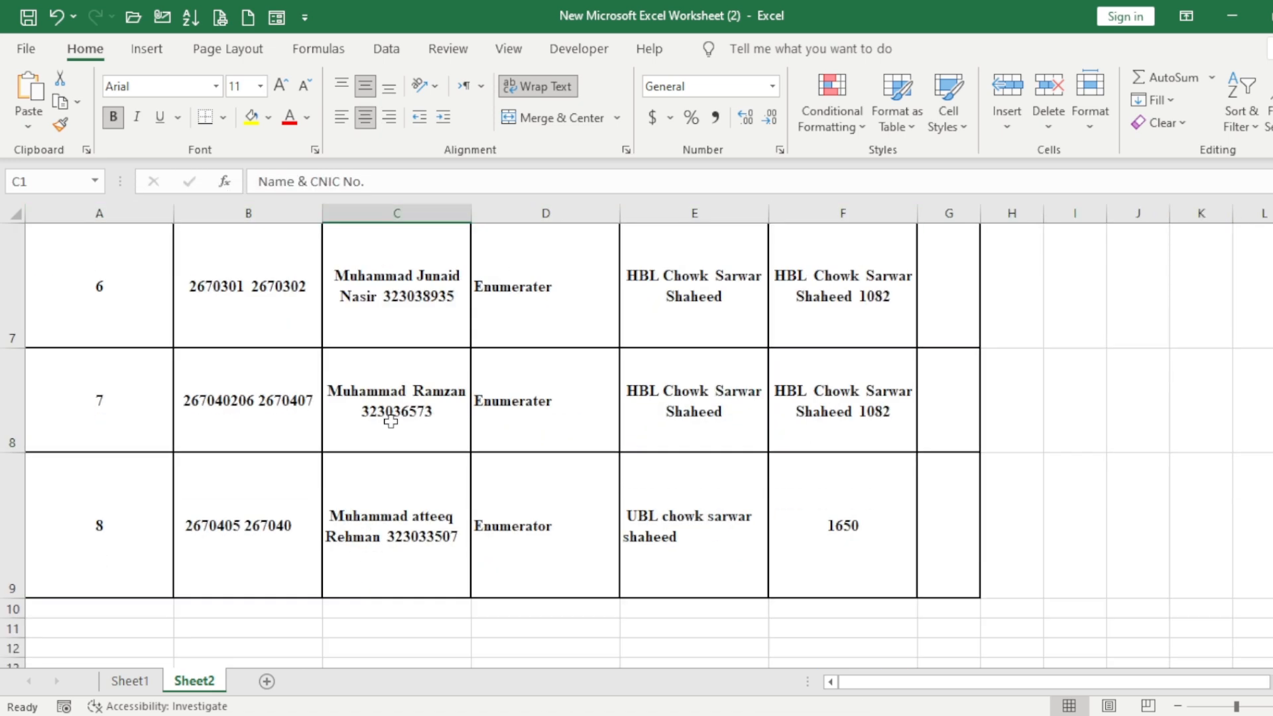
{"action": "scroll", "coordinate": [391, 421], "scroll_direction": "up", "scroll_amount": 4}
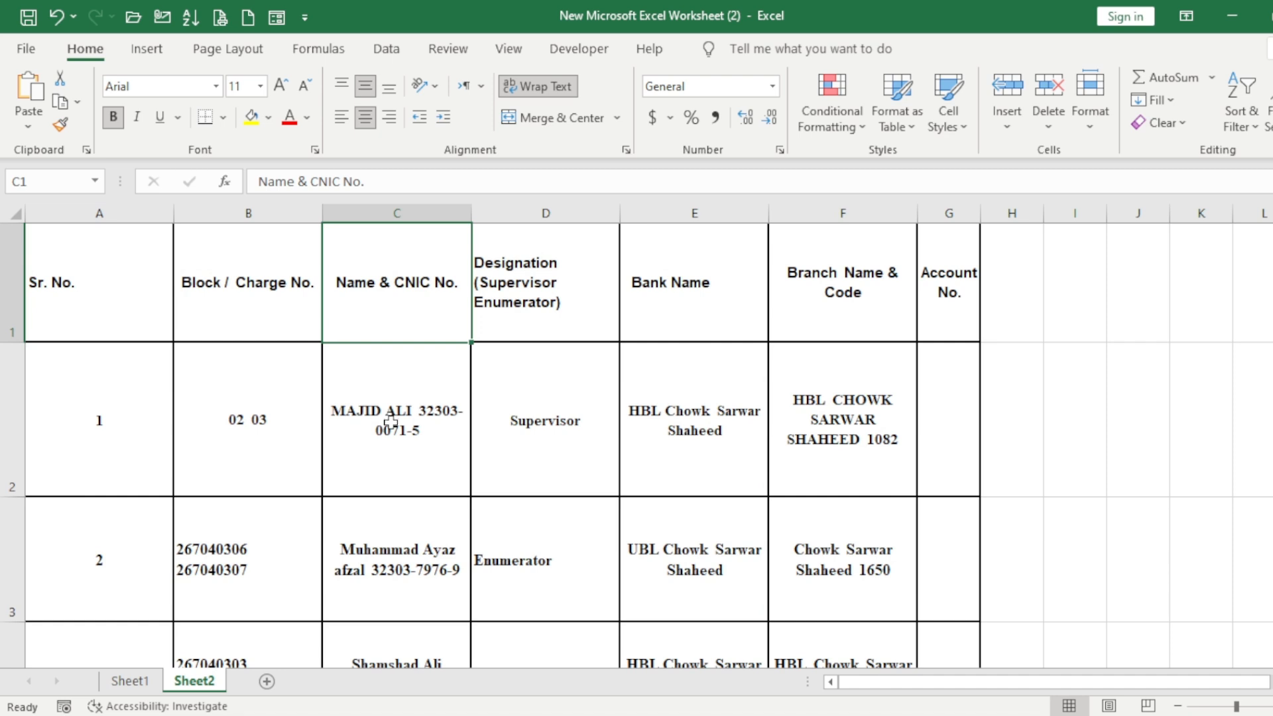
{"action": "left_click", "coordinate": [251, 415]}
{"action": "left_click", "coordinate": [113, 422]}
{"action": "left_click", "coordinate": [427, 443]}
{"action": "left_click", "coordinate": [541, 434]}
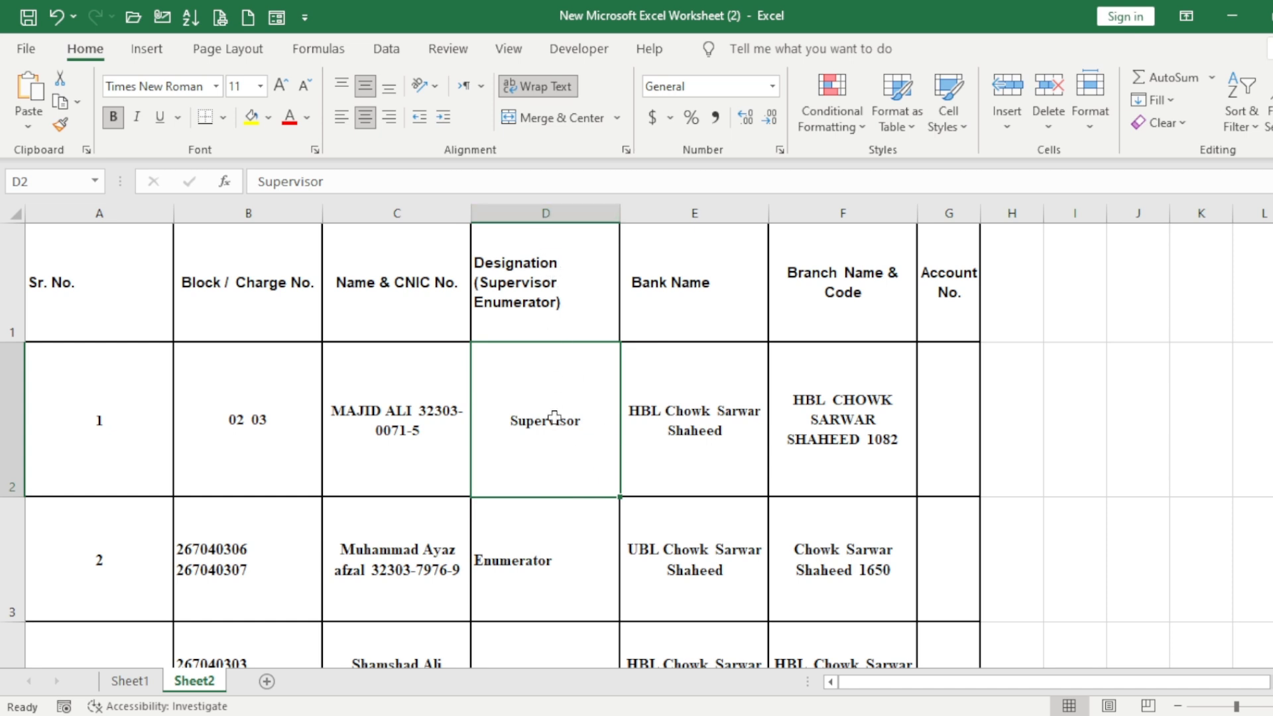
{"action": "left_click", "coordinate": [665, 423]}
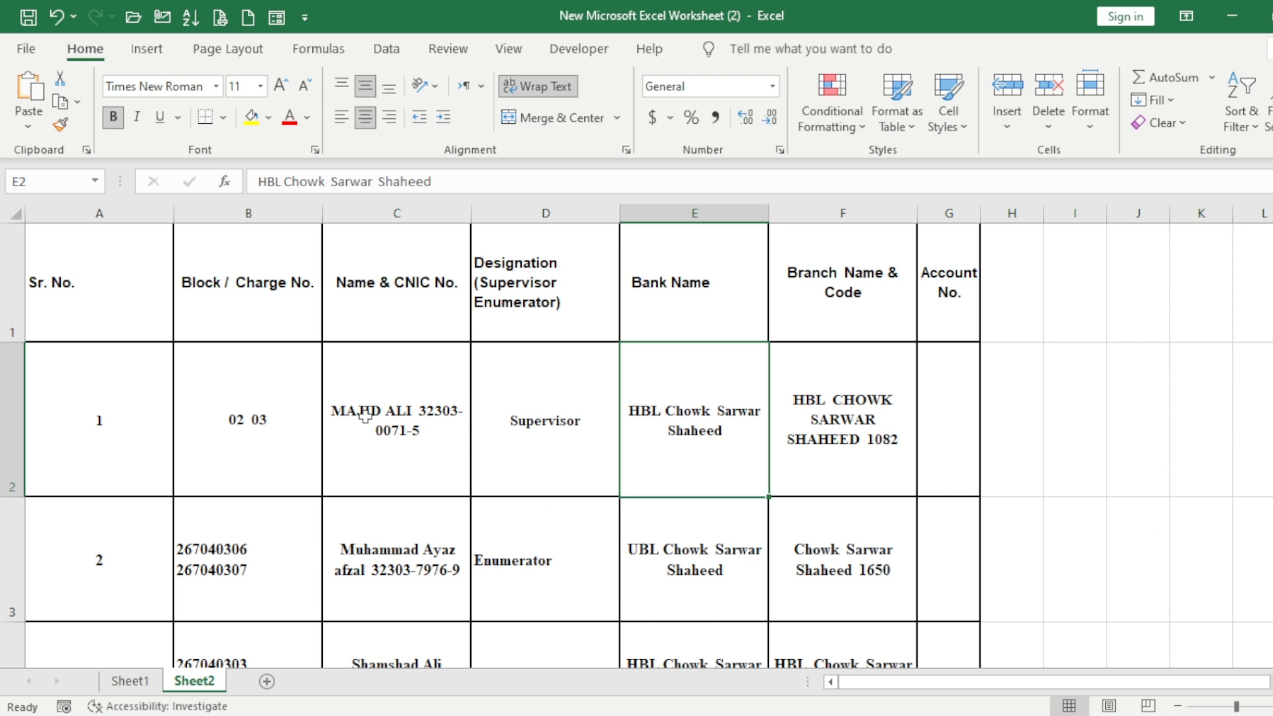
Step: Insert a line break between the two block numbers in cell B2 and between the two in cell B6
{"action": "double_click", "coordinate": [257, 416]}
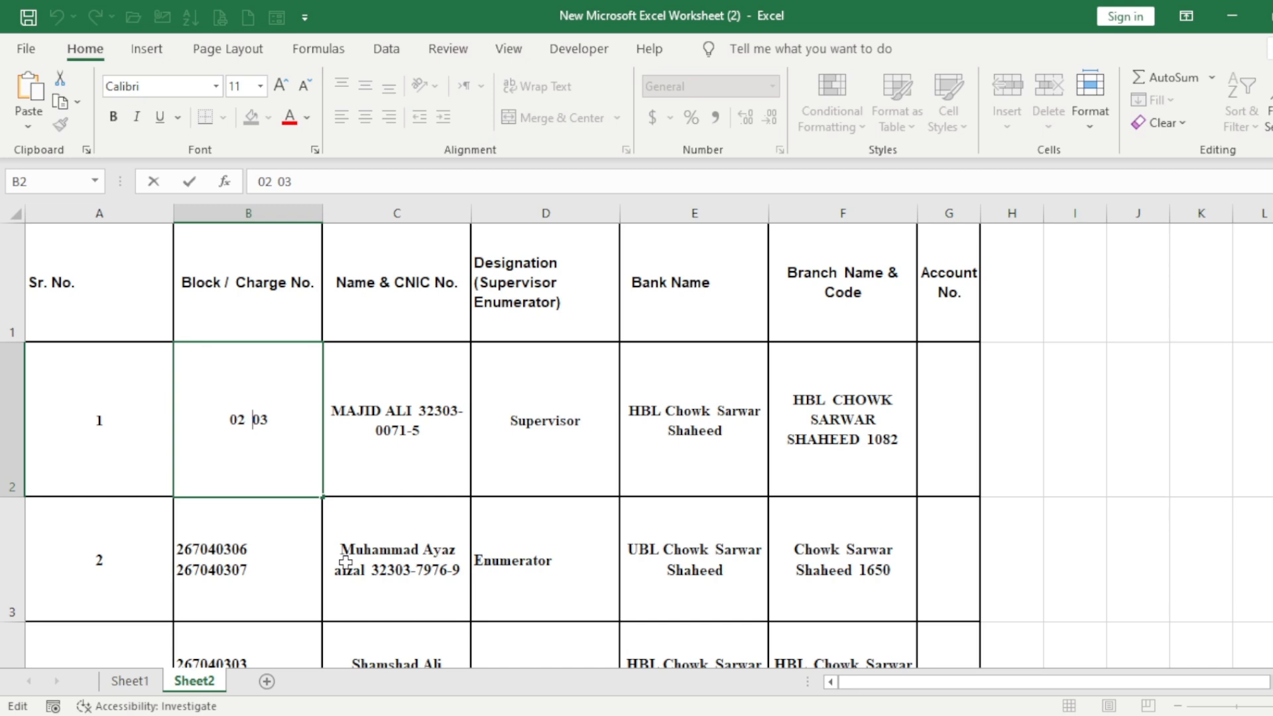
{"action": "key", "text": "alt+Return"}
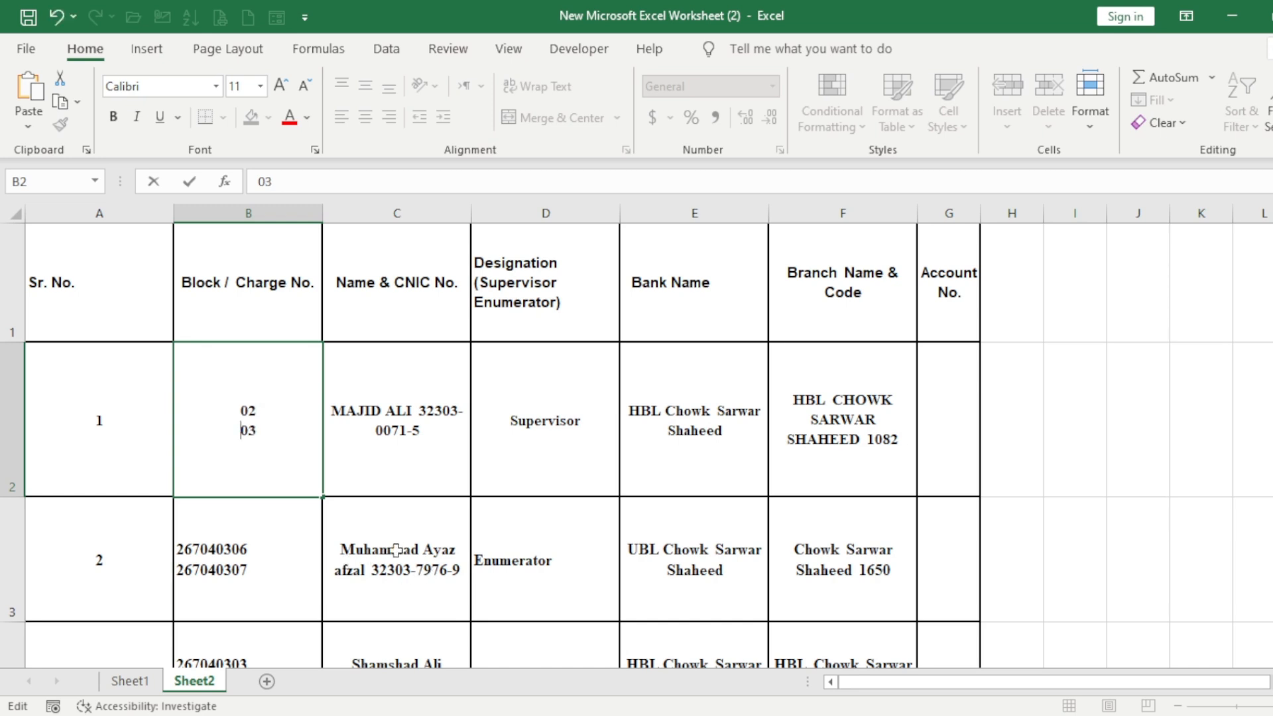
{"action": "scroll", "coordinate": [395, 551], "scroll_direction": "down", "scroll_amount": 1}
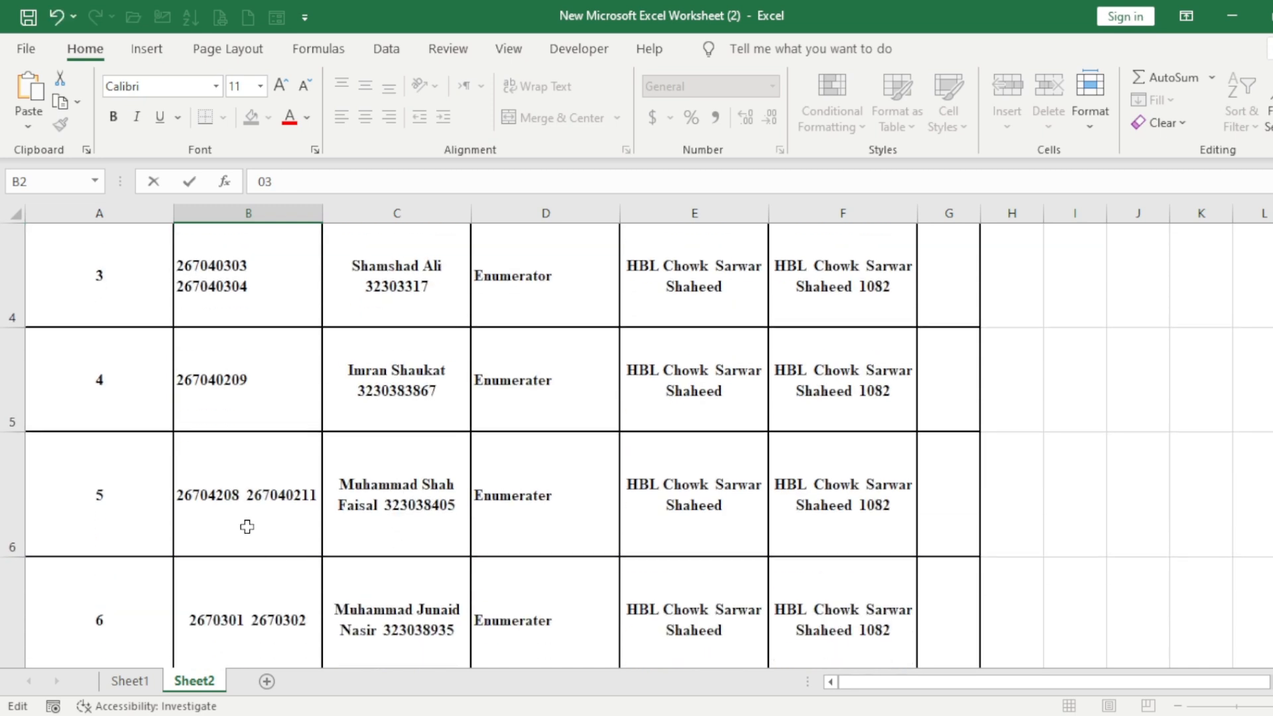
{"action": "double_click", "coordinate": [248, 502]}
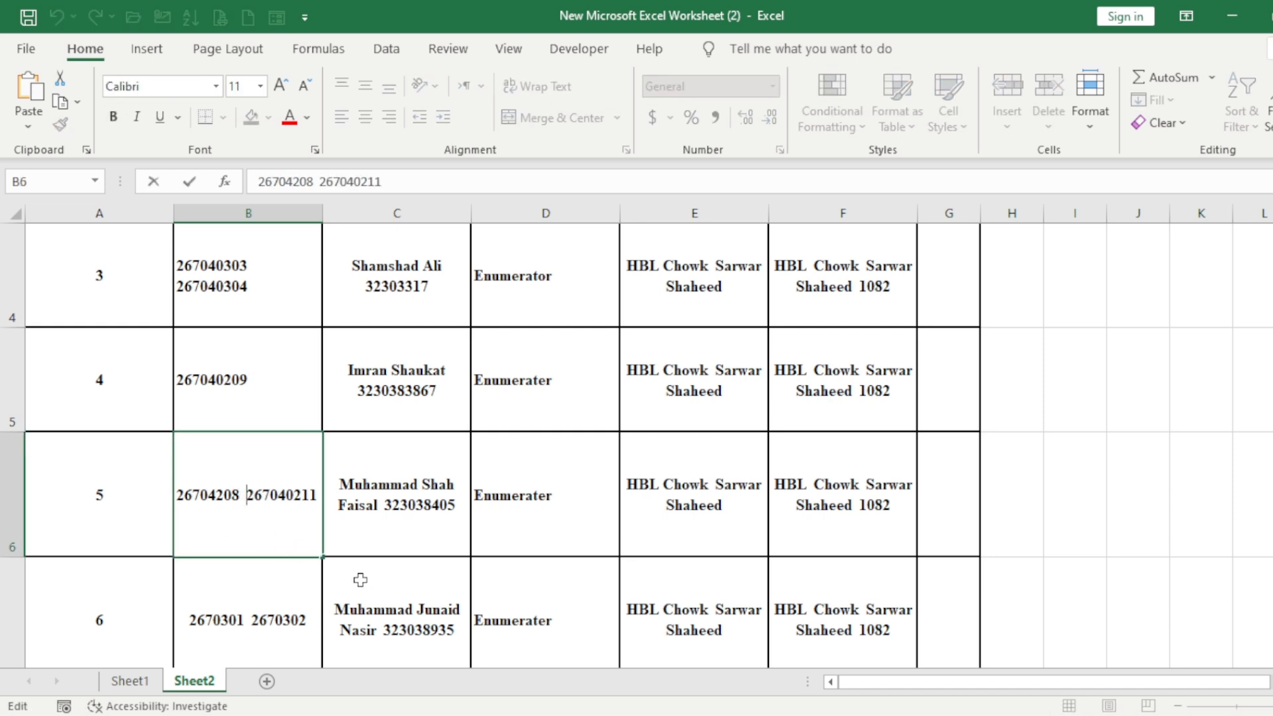
{"action": "key", "text": "alt+Return"}
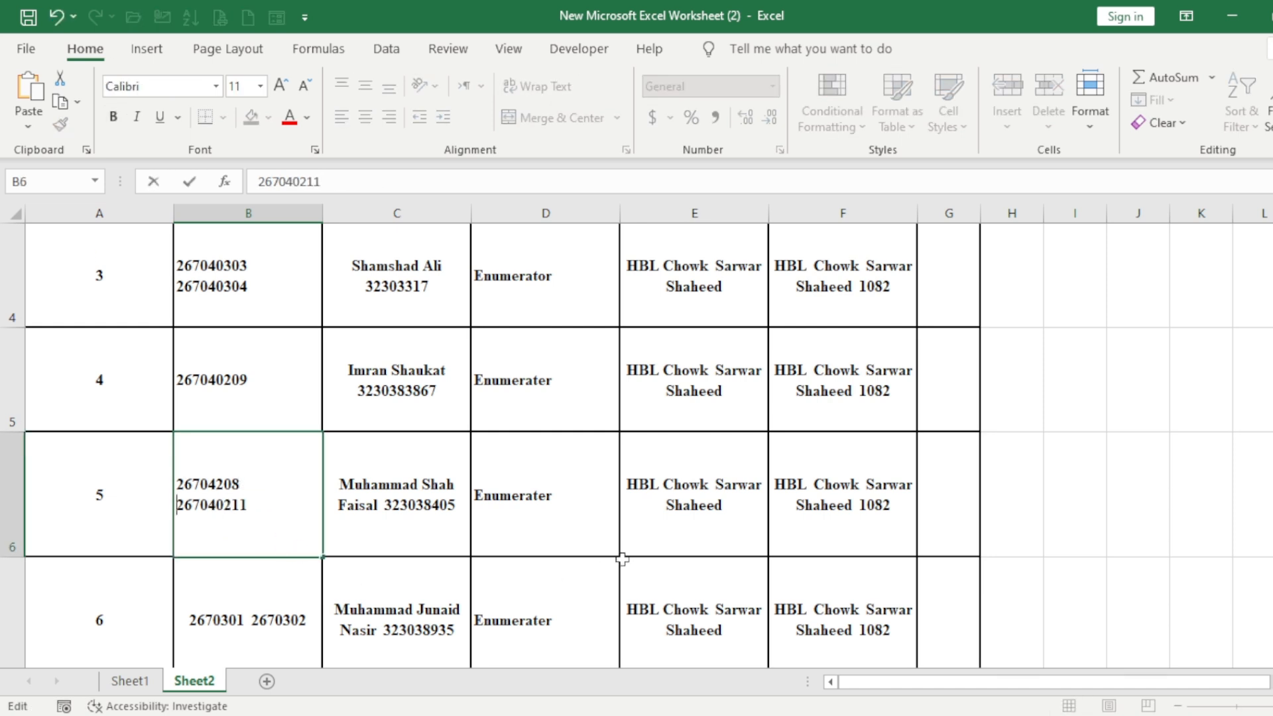
{"action": "scroll", "coordinate": [620, 557], "scroll_direction": "up", "scroll_amount": 1}
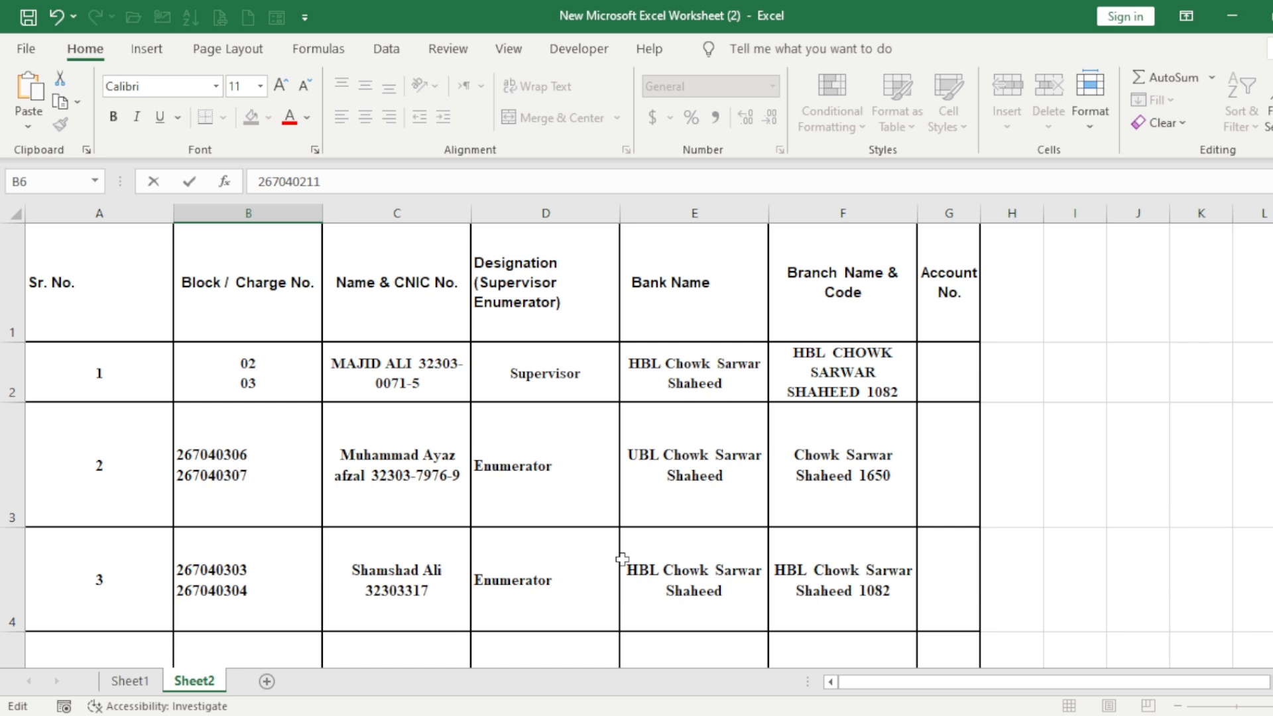
{"action": "scroll", "coordinate": [623, 557], "scroll_direction": "down", "scroll_amount": 1}
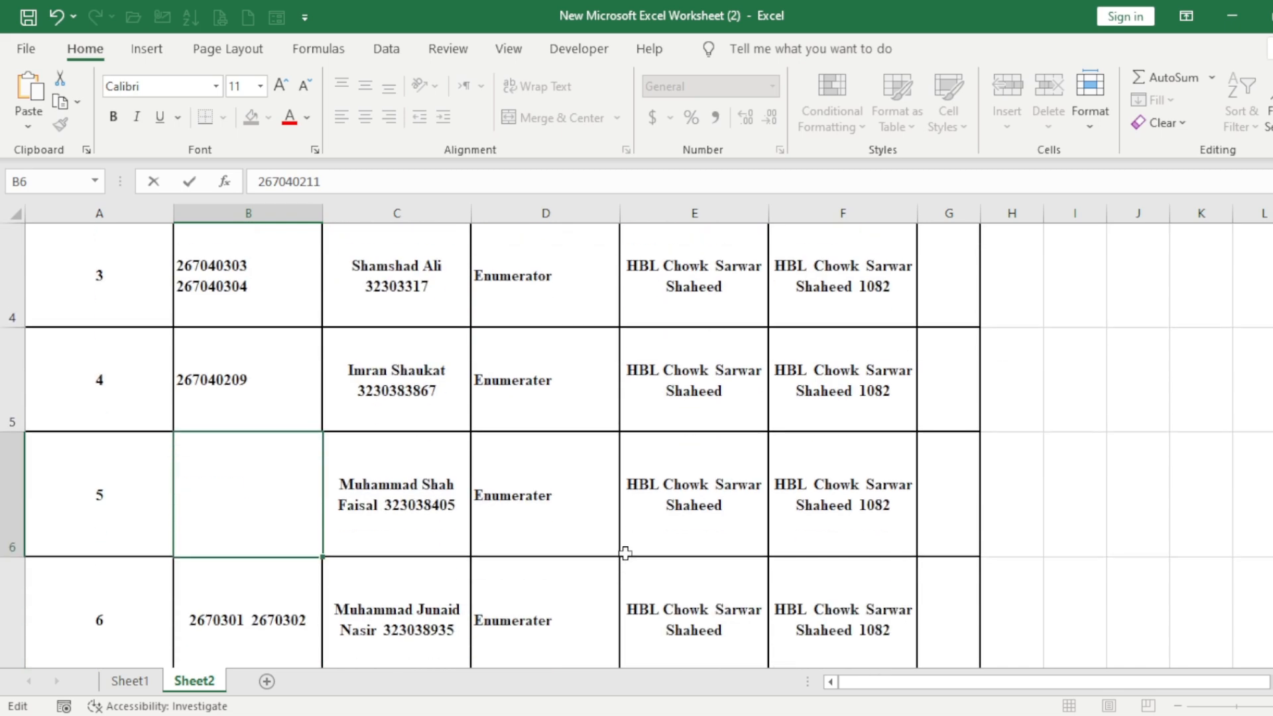